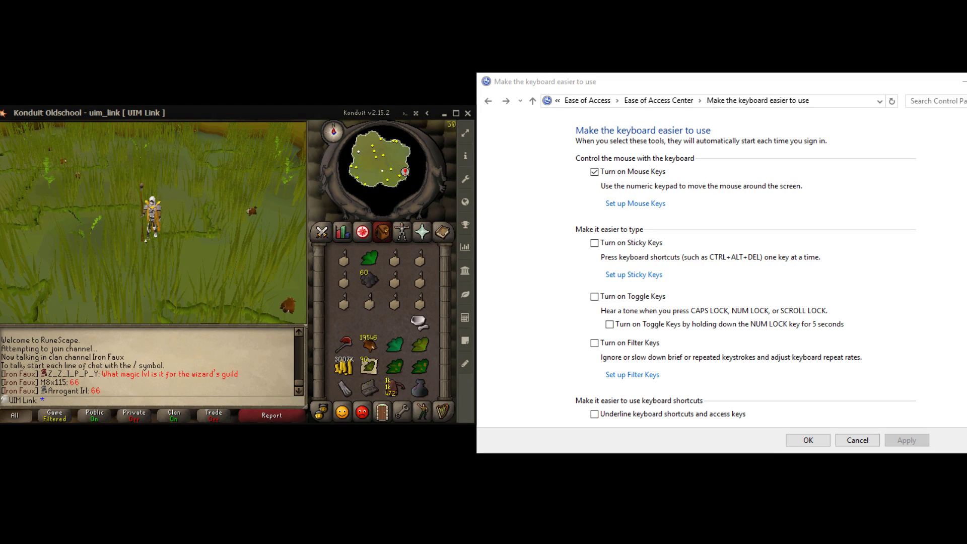
- Go from the Control Panel home through Ease of Access to the keyboard accessibility options
{"action": "left_click", "coordinate": [588, 101]}
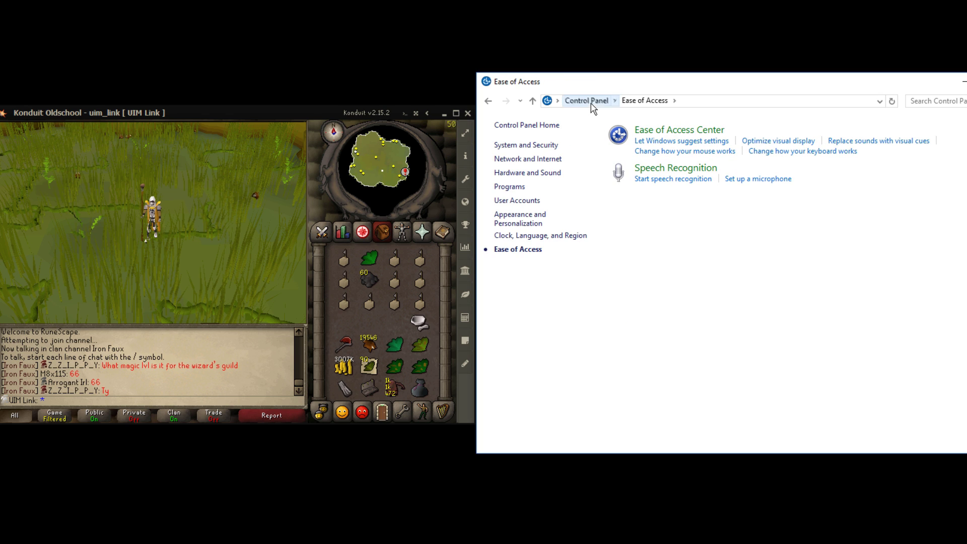
{"action": "left_click", "coordinate": [586, 100]}
{"action": "left_click", "coordinate": [825, 276]}
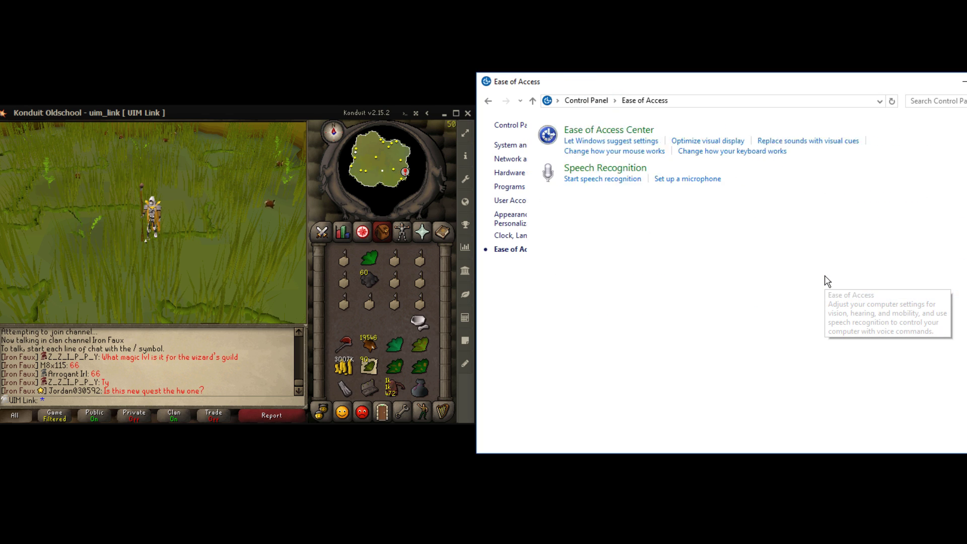
{"action": "left_click", "coordinate": [809, 152]}
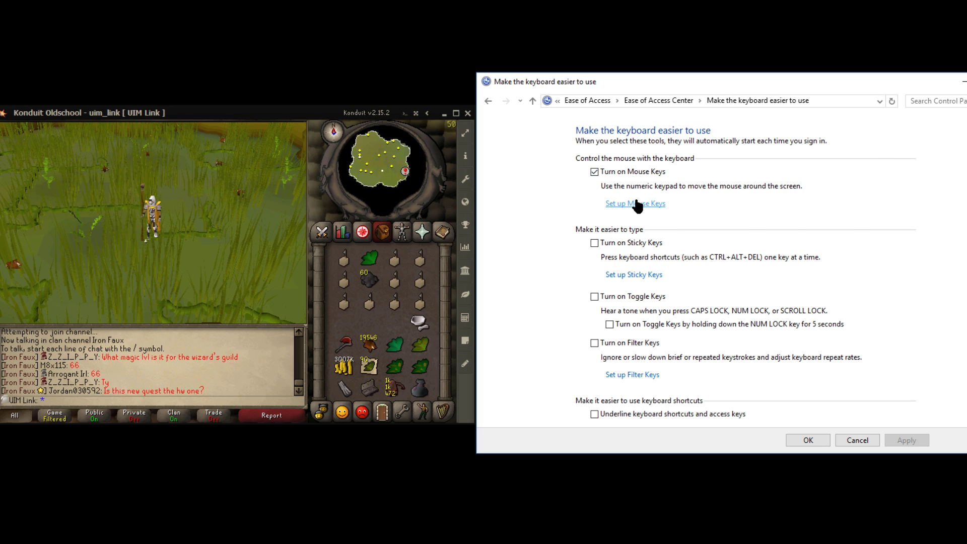
- Open the Mouse Keys setup page, then bring up the Marrentill herb's options in the game
{"action": "left_click", "coordinate": [627, 204]}
{"action": "scroll", "coordinate": [852, 273], "scroll_direction": "down", "scroll_amount": 1}
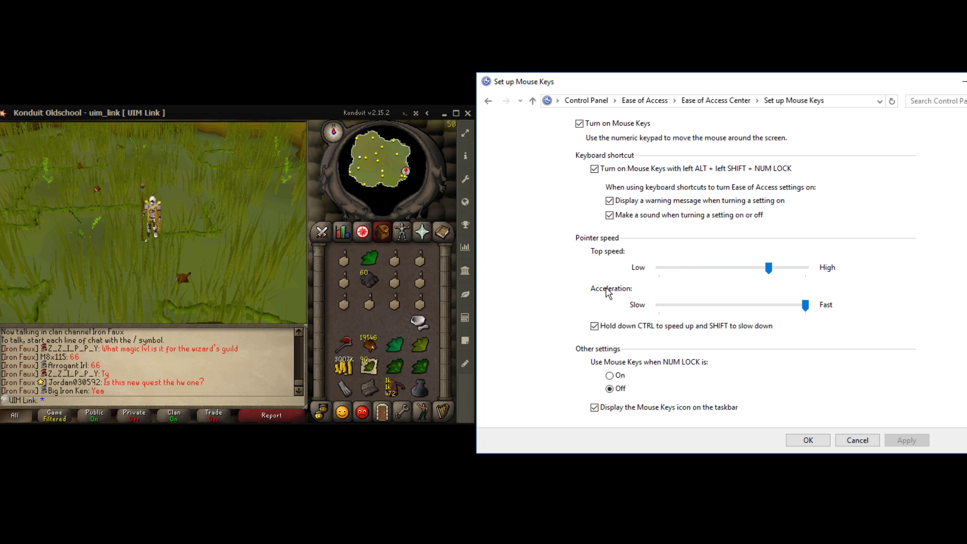
{"action": "left_click", "coordinate": [364, 332]}
{"action": "right_click", "coordinate": [369, 260]}
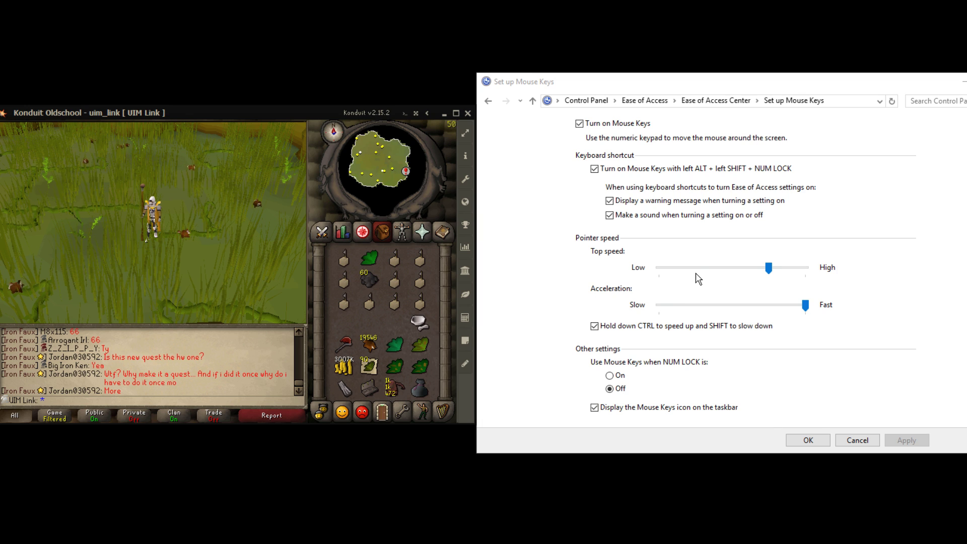
{"action": "left_click", "coordinate": [712, 268]}
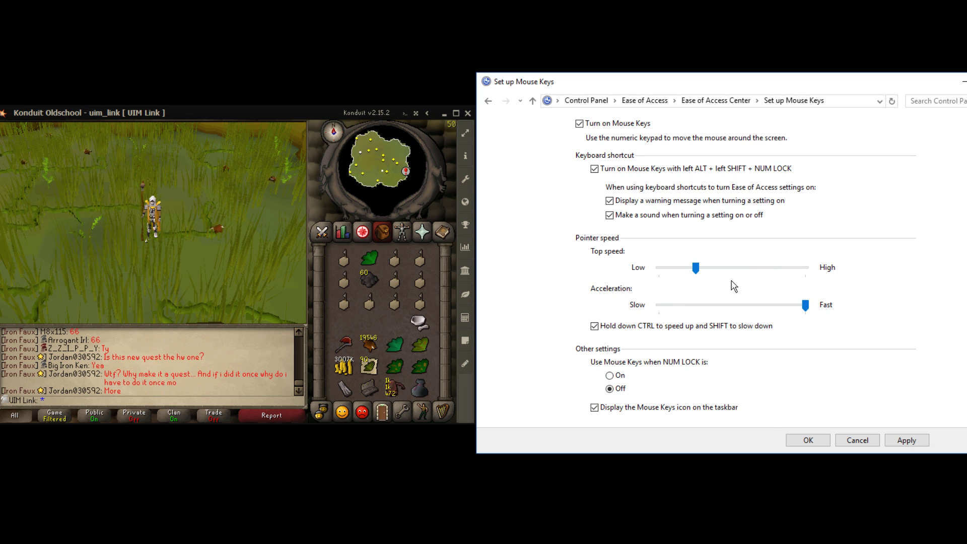
{"action": "left_click", "coordinate": [905, 441]}
{"action": "right_click", "coordinate": [370, 260]}
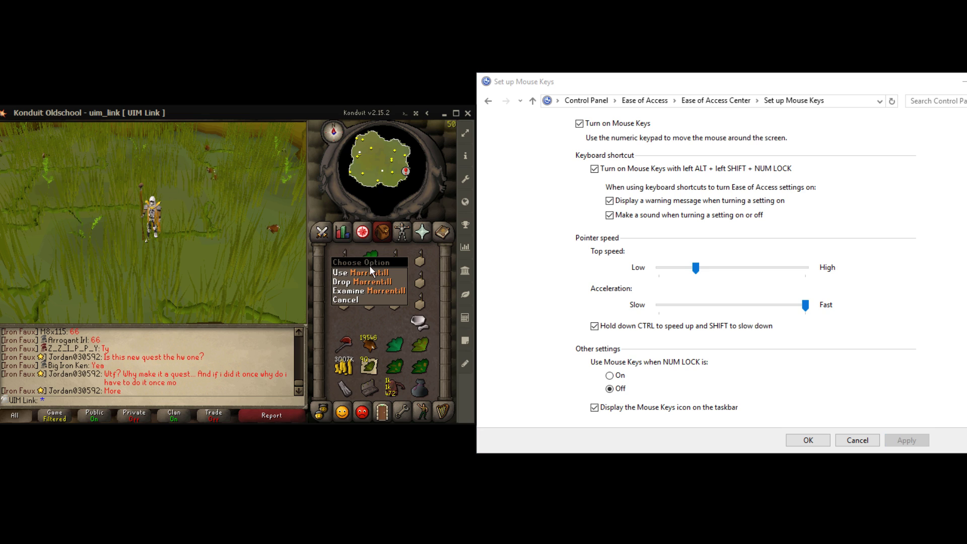
{"action": "right_click", "coordinate": [372, 257]}
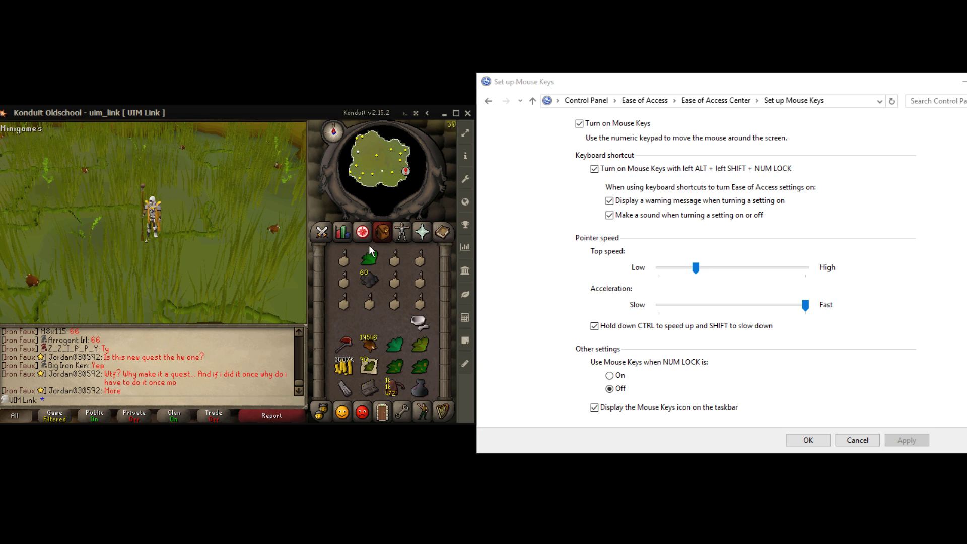
{"action": "right_click", "coordinate": [369, 248]}
{"action": "left_click_drag", "start_coordinate": [696, 267], "coordinate": [771, 269]}
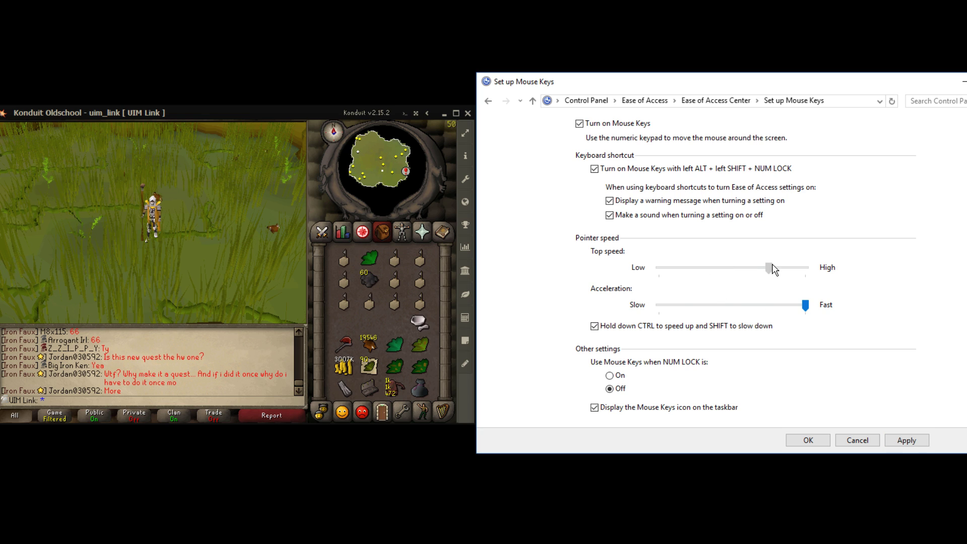
{"action": "left_click", "coordinate": [907, 440]}
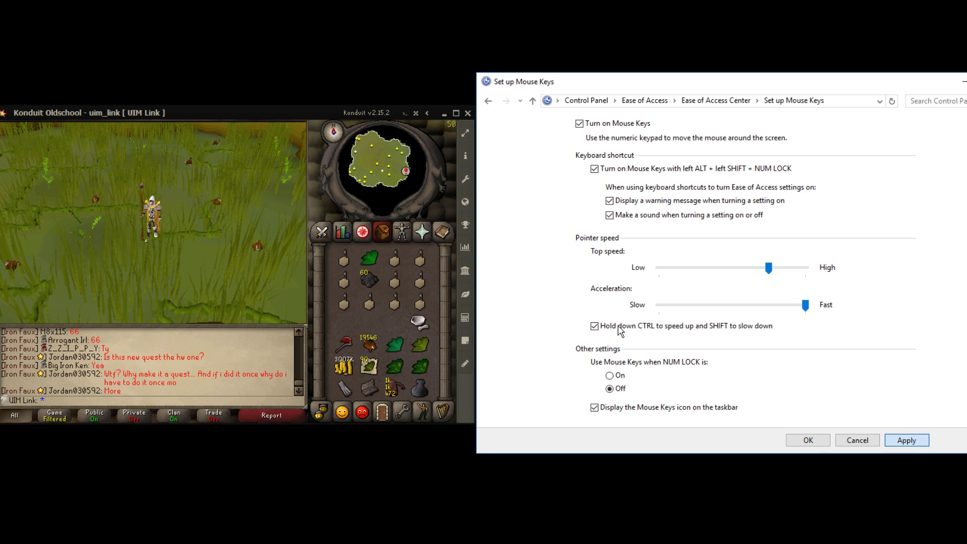
{"action": "right_click", "coordinate": [369, 260]}
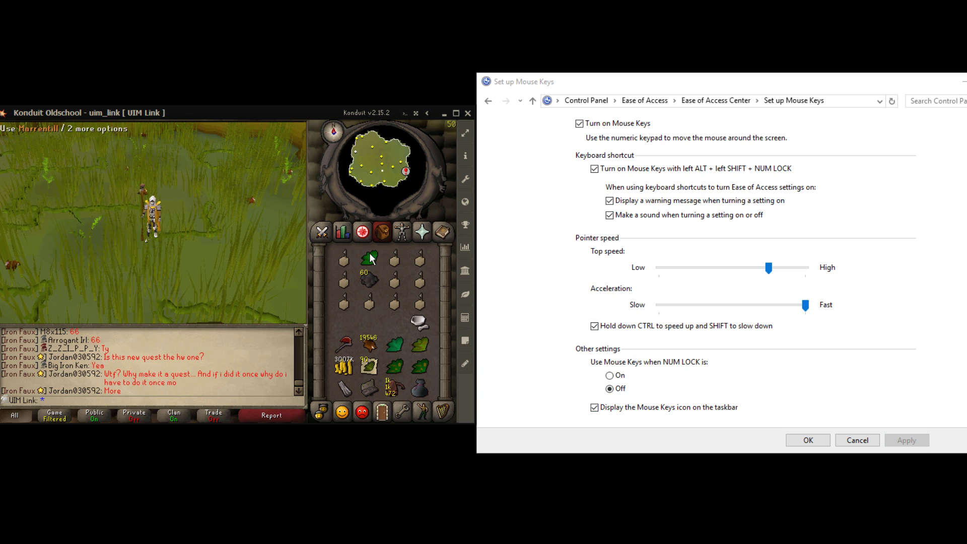
{"action": "right_click", "coordinate": [369, 257]}
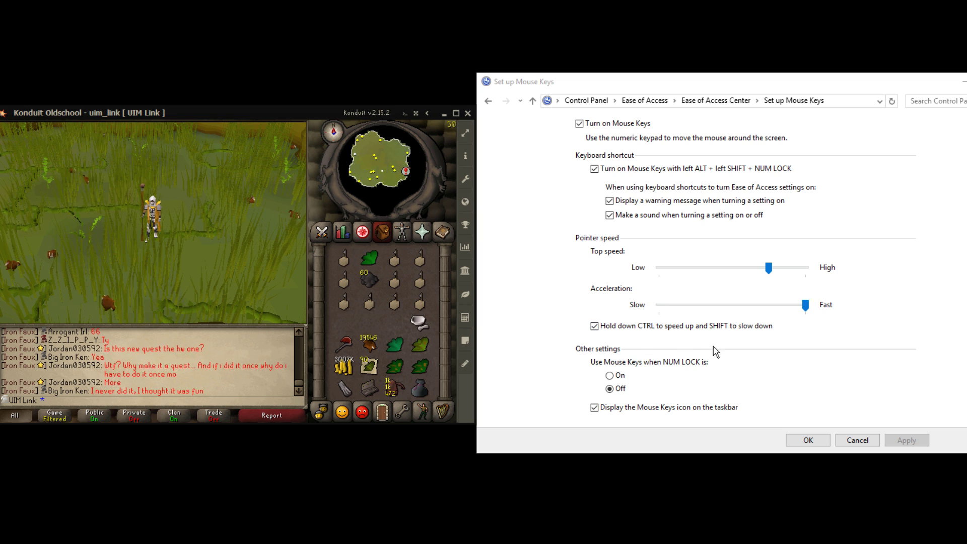
{"action": "scroll", "coordinate": [756, 378], "scroll_direction": "up", "scroll_amount": 2}
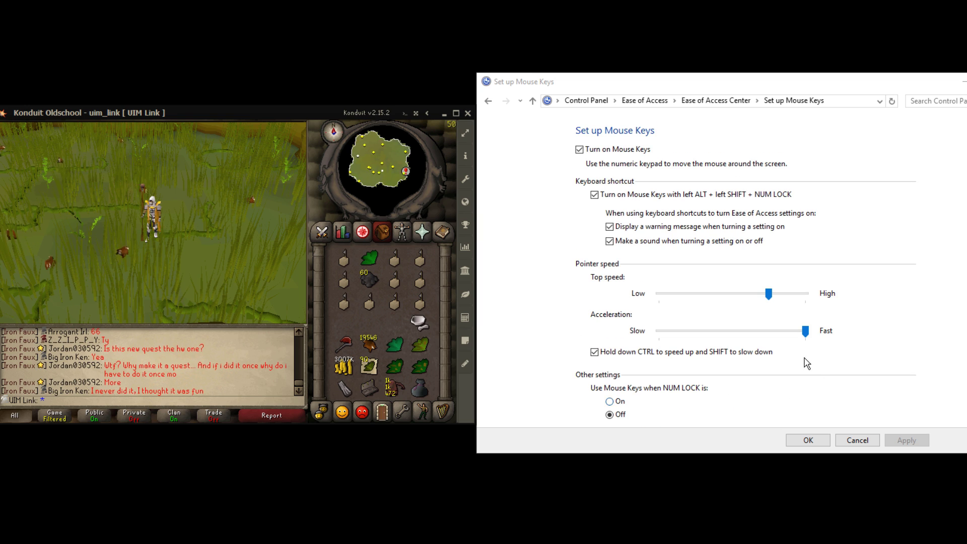
{"action": "scroll", "coordinate": [680, 310], "scroll_direction": "down", "scroll_amount": 2}
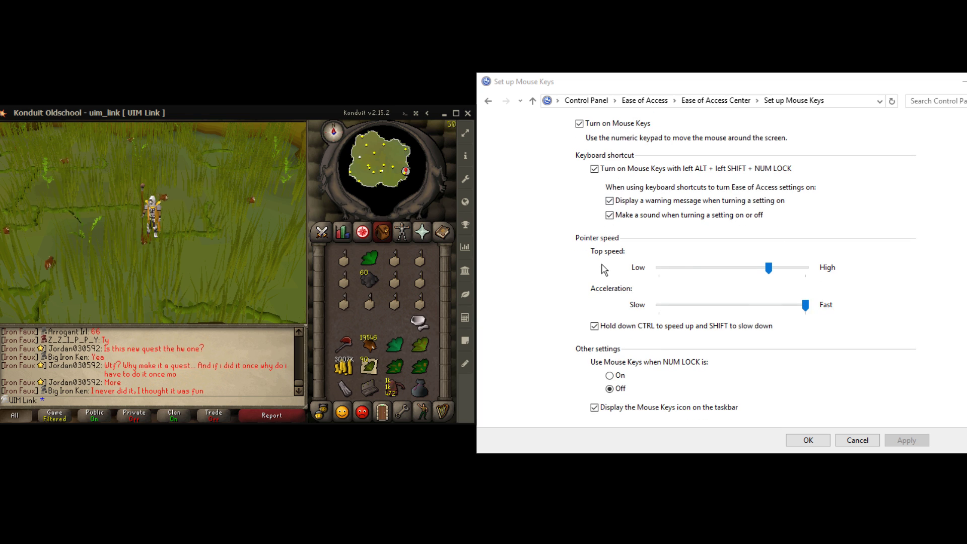
- Look over the Sticky Keys setup page, then check Turn on Sticky Keys and apply it
{"action": "left_click", "coordinate": [488, 101]}
{"action": "left_click", "coordinate": [637, 275]}
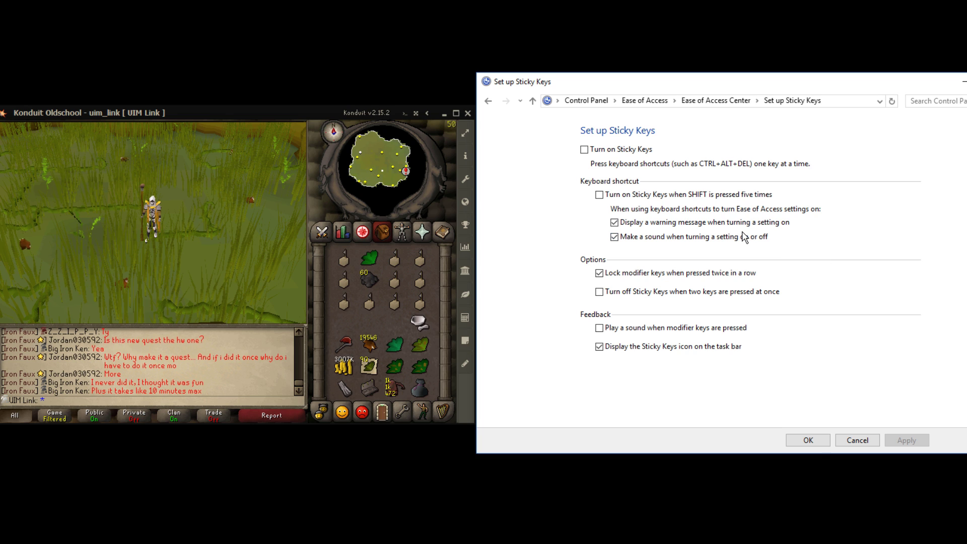
{"action": "left_click", "coordinate": [488, 103]}
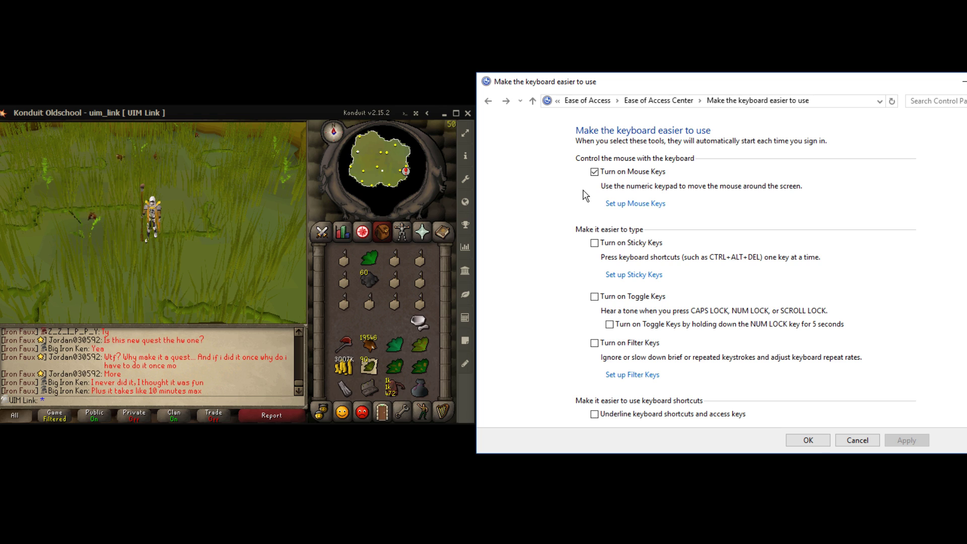
{"action": "left_click", "coordinate": [339, 278]}
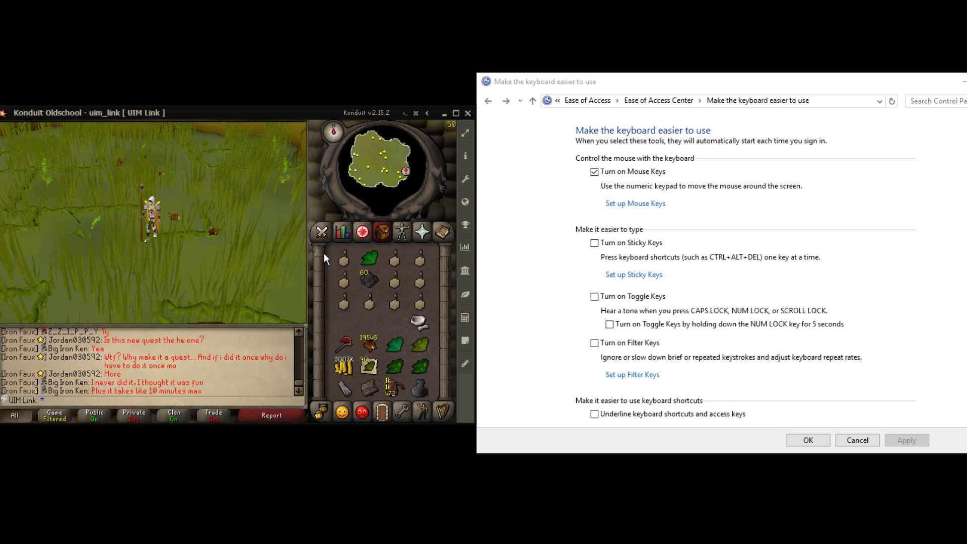
{"action": "left_click", "coordinate": [594, 244]}
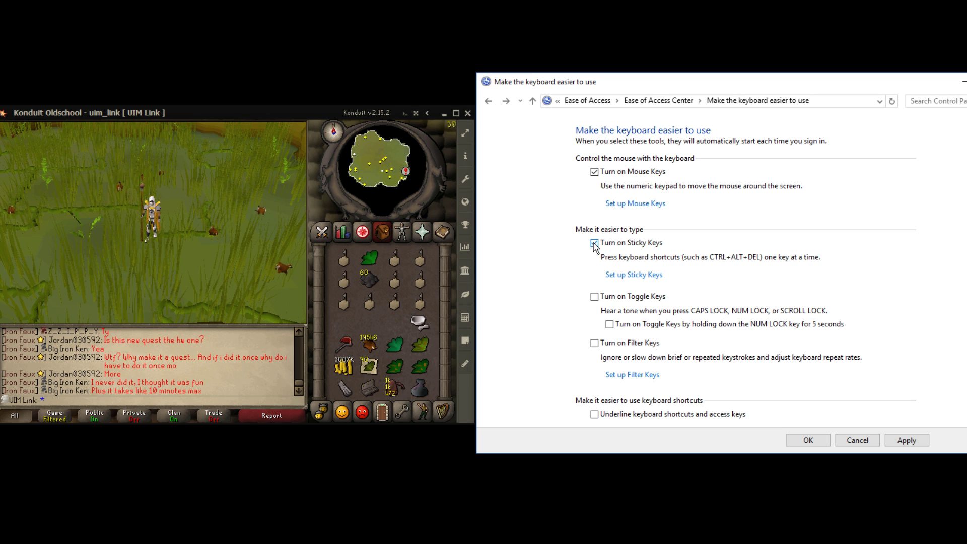
{"action": "left_click", "coordinate": [316, 257]}
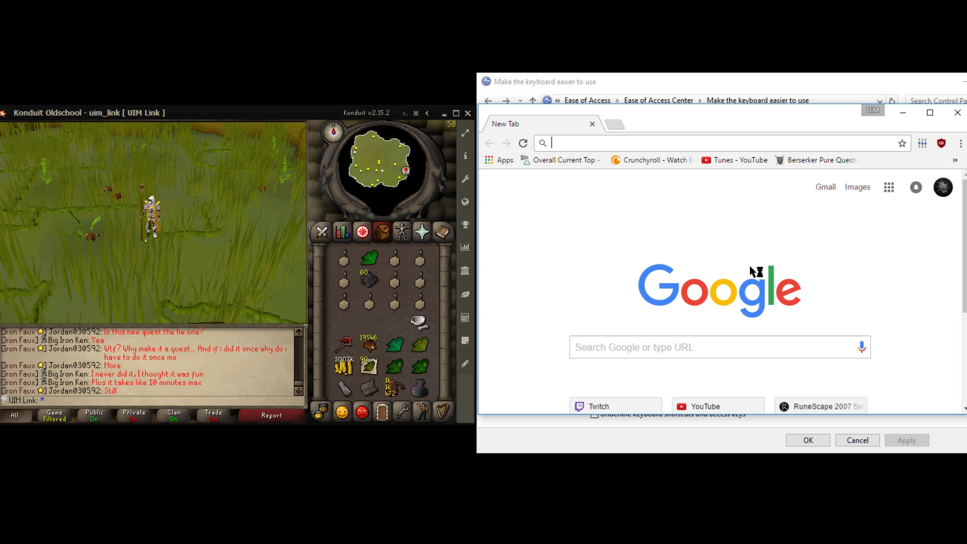
- Open Twitch in Chrome and bring up the green herb's item options in the game
{"action": "left_click", "coordinate": [631, 406]}
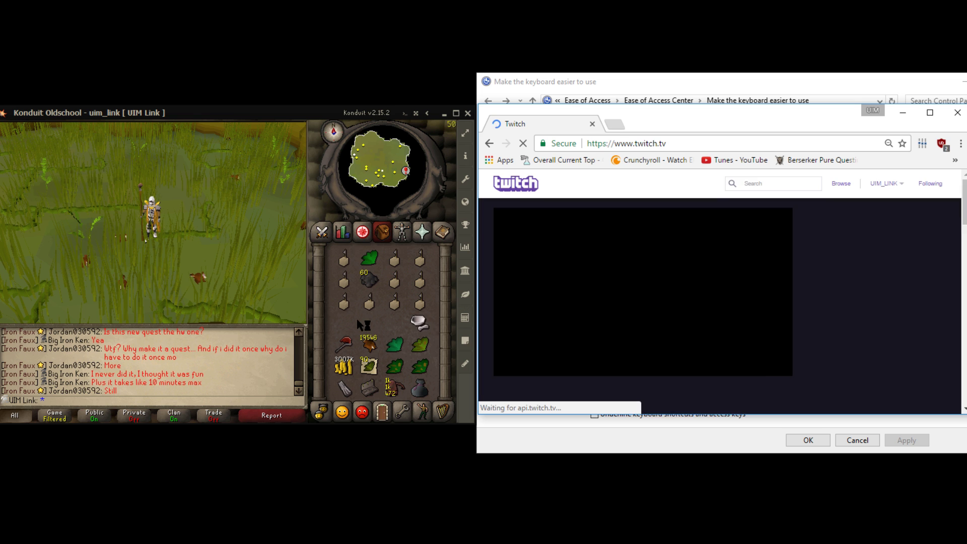
{"action": "right_click", "coordinate": [368, 253]}
{"action": "left_click", "coordinate": [368, 276]}
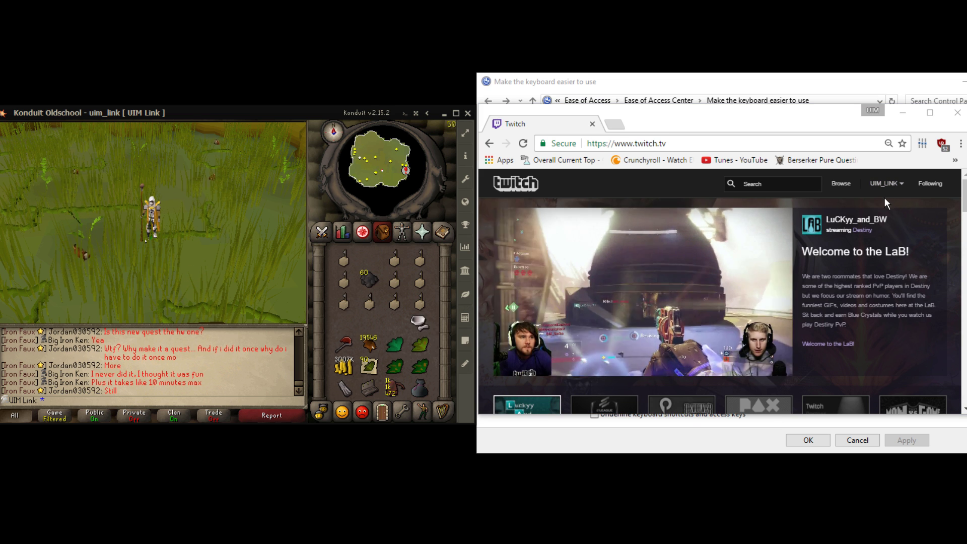
{"action": "scroll", "coordinate": [885, 198], "scroll_direction": "up", "scroll_amount": 3}
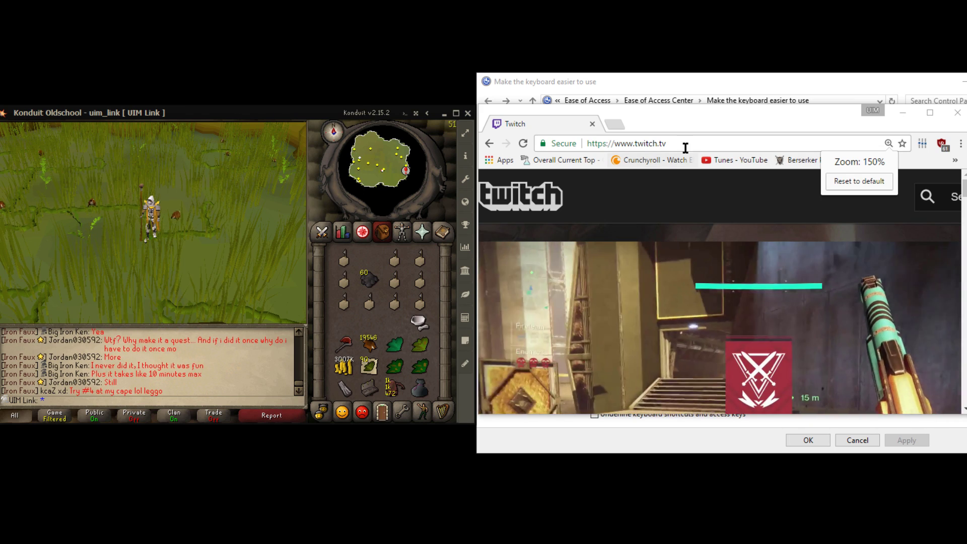
- Clear the Twitch address from the address bar and close the browser window
{"action": "left_click", "coordinate": [685, 143]}
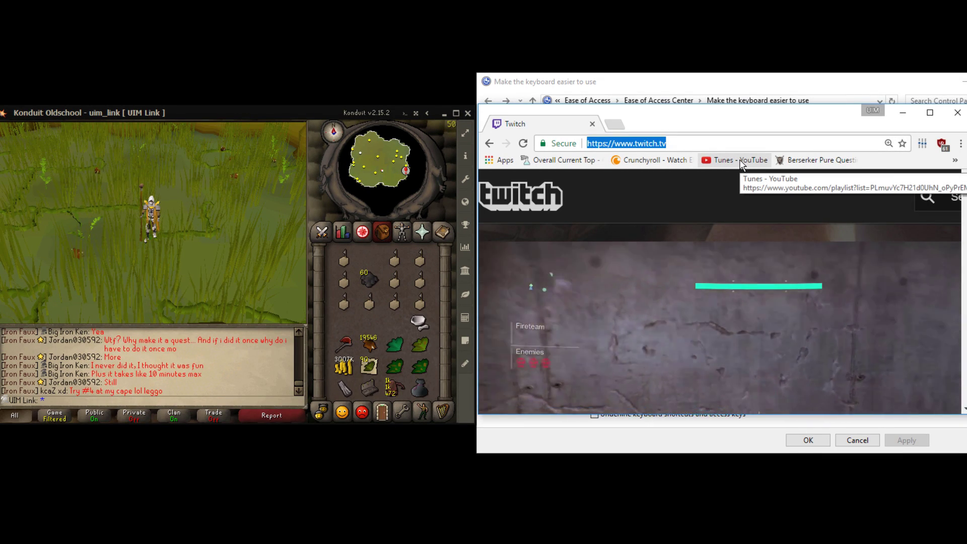
{"action": "key", "text": "BackSpace"}
{"action": "key", "text": "ctrl+w"}
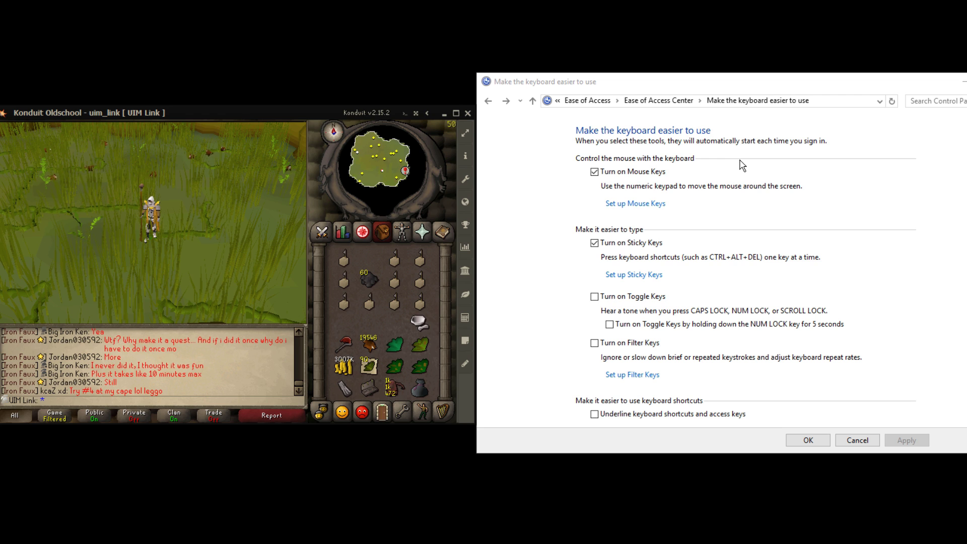
- Uncheck Turn on Sticky Keys, then Alt+Tab to Corsair Utility Engine
{"action": "left_click", "coordinate": [633, 242]}
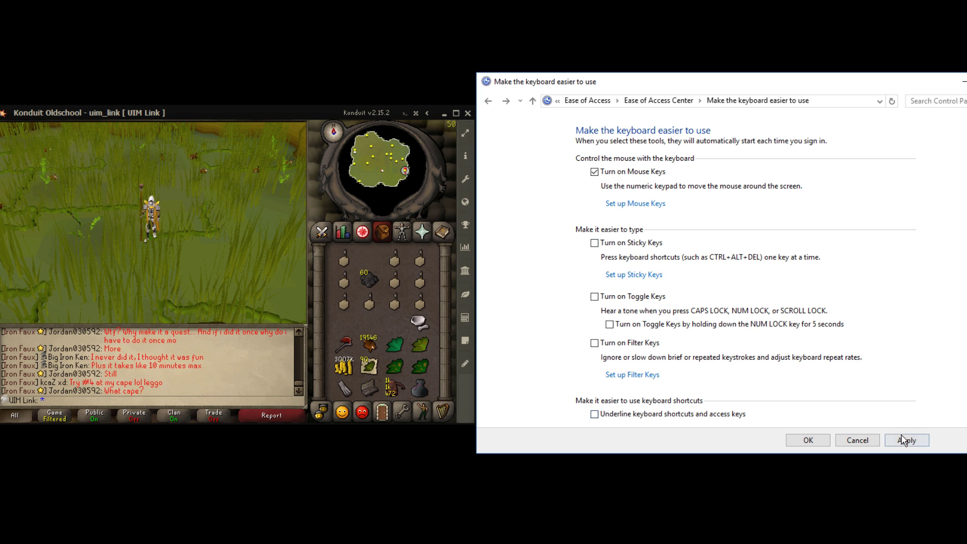
{"action": "key", "text": "alt+Tab"}
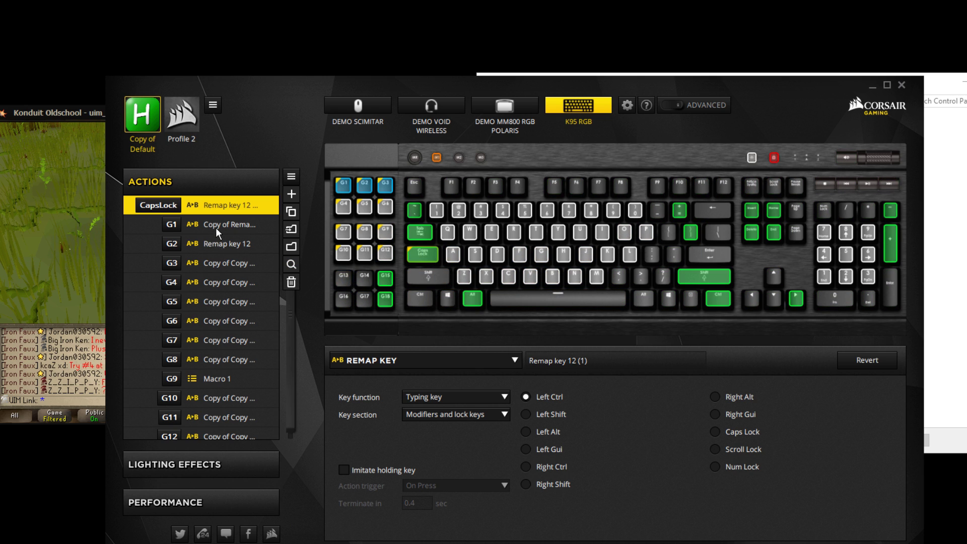
- Review the G1 mouse-button, CapsLock-to-Left-Ctrl and G2 numeric keypad remaps
{"action": "left_click", "coordinate": [253, 227]}
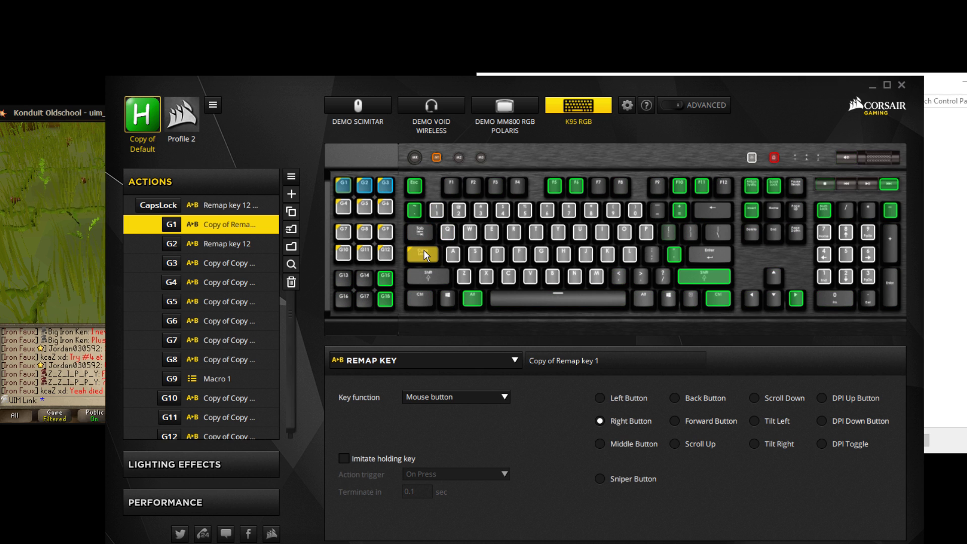
{"action": "left_click", "coordinate": [226, 203]}
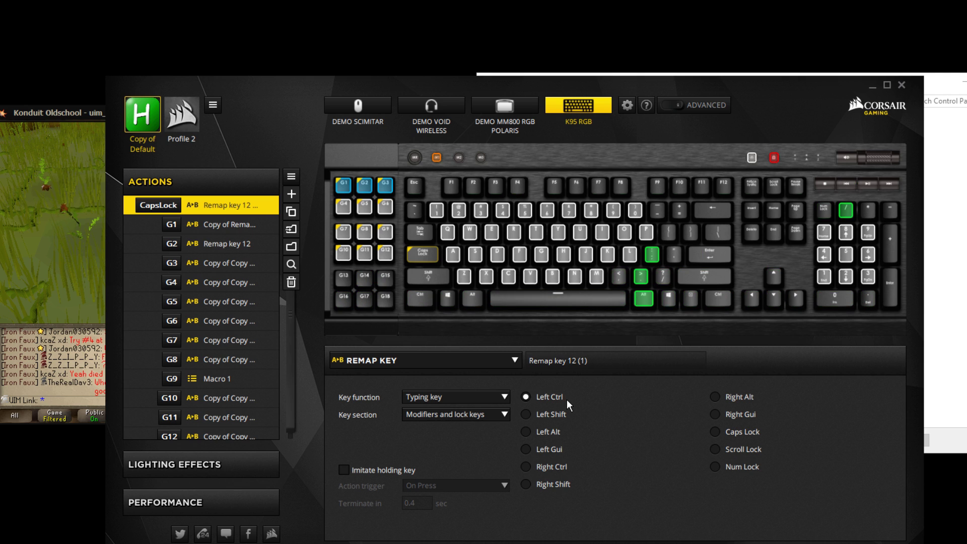
{"action": "left_click", "coordinate": [208, 227]}
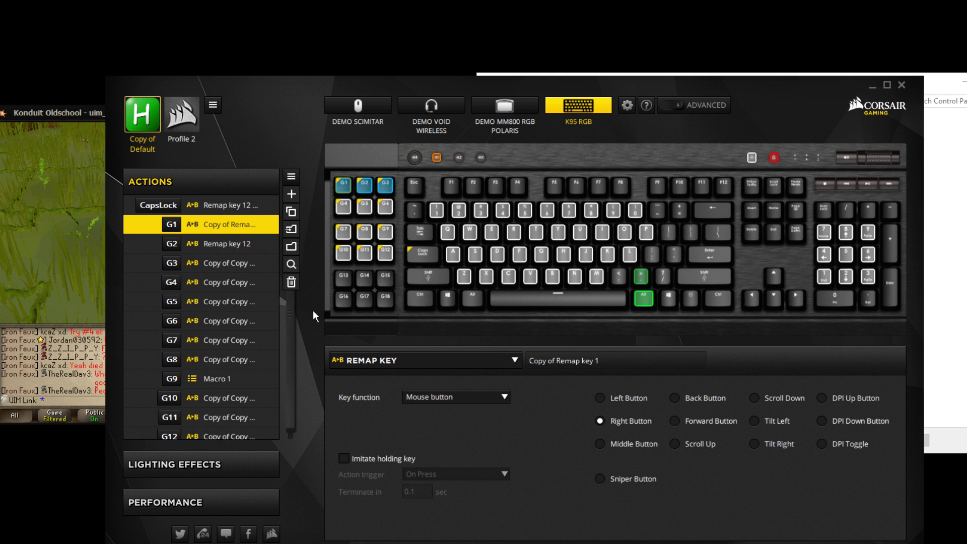
{"action": "left_click", "coordinate": [206, 245]}
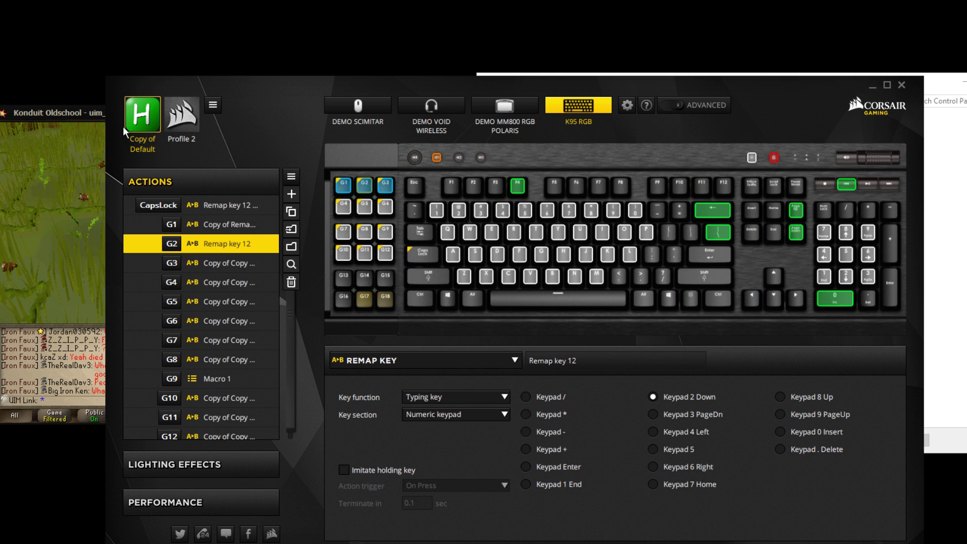
- Check the G3 left-button remap, then return to the game and walk a short distance
{"action": "left_click", "coordinate": [92, 113]}
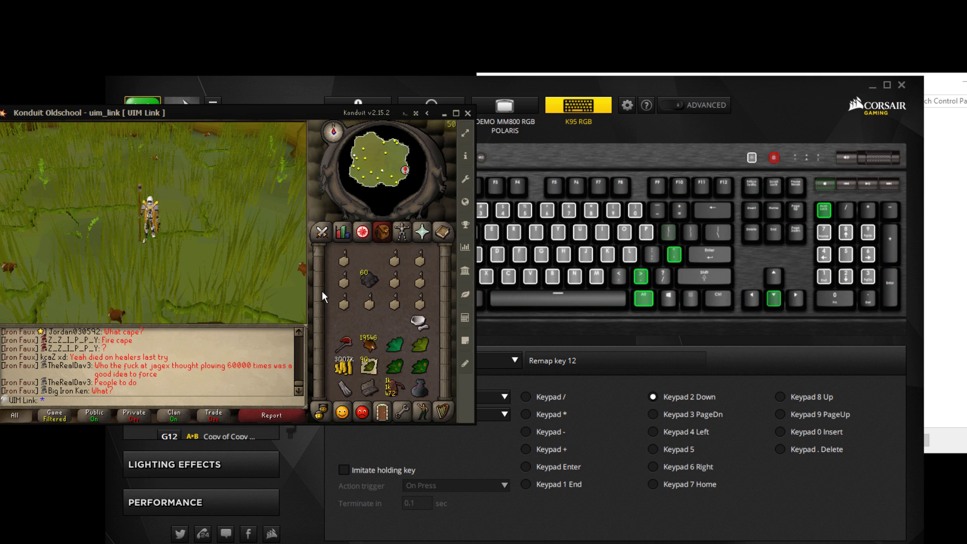
{"action": "left_click", "coordinate": [632, 361]}
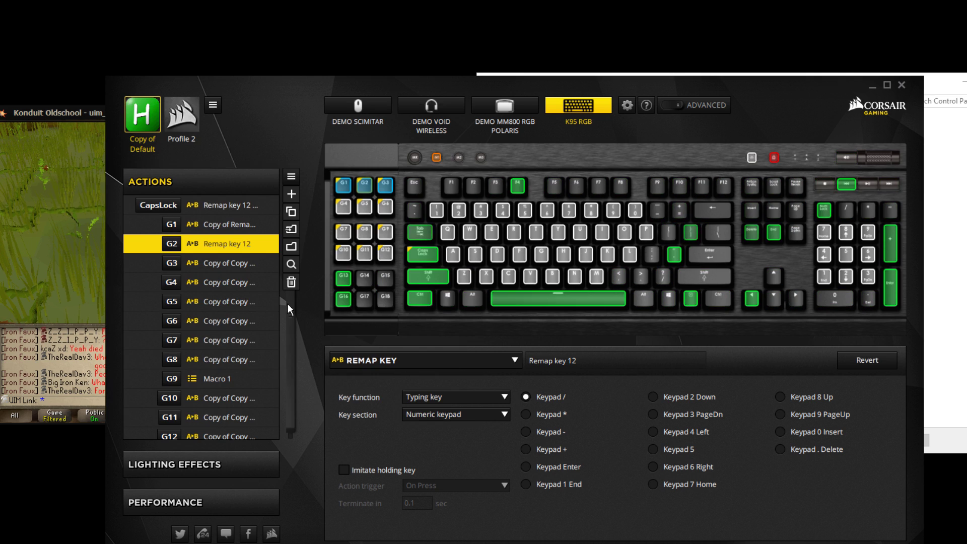
{"action": "left_click", "coordinate": [229, 265]}
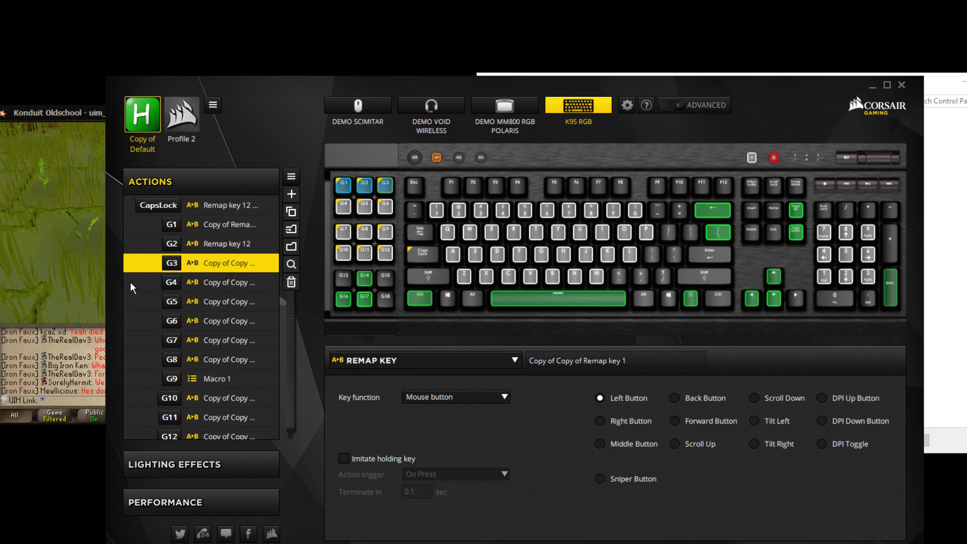
{"action": "left_click", "coordinate": [71, 108]}
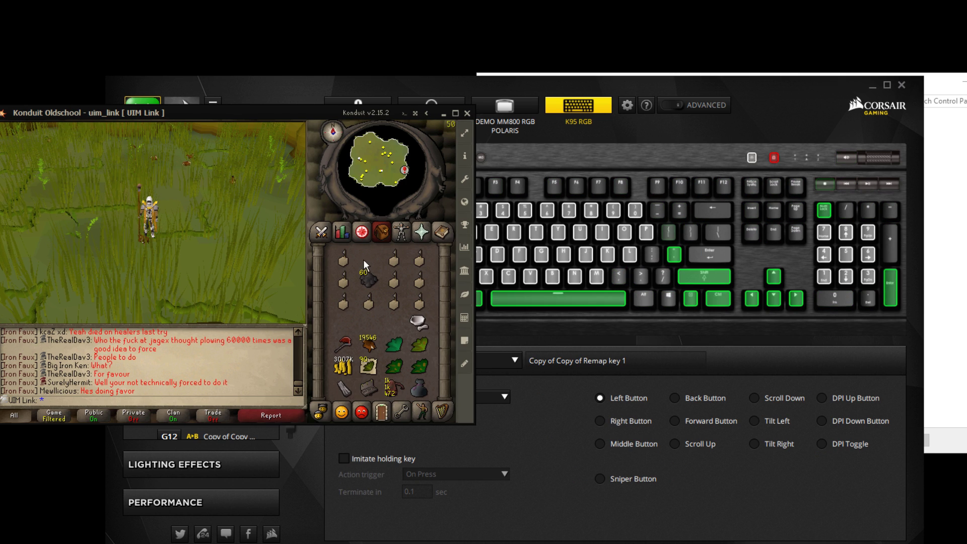
{"action": "left_click", "coordinate": [148, 238]}
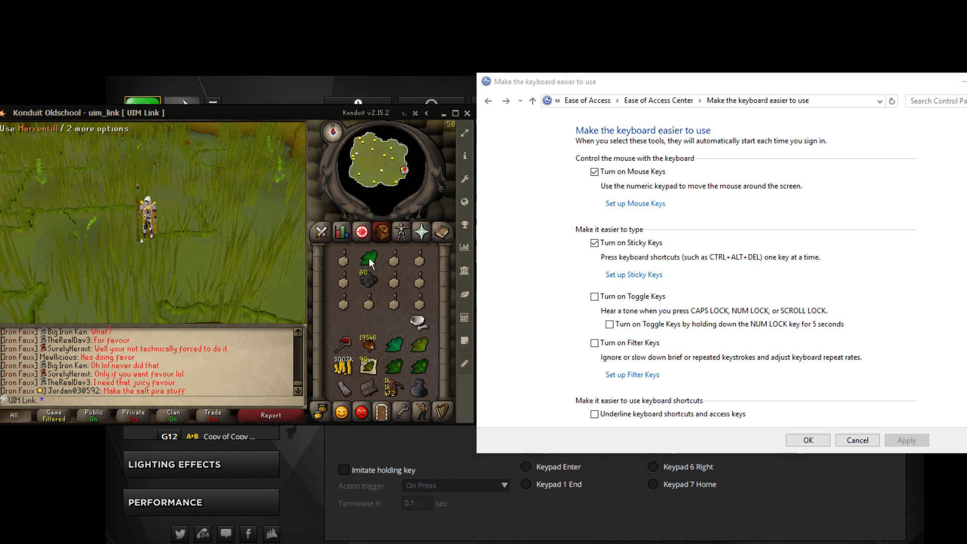
- Uncheck Turn on Sticky Keys and apply, leaving only Mouse Keys enabled
{"action": "left_click", "coordinate": [594, 243]}
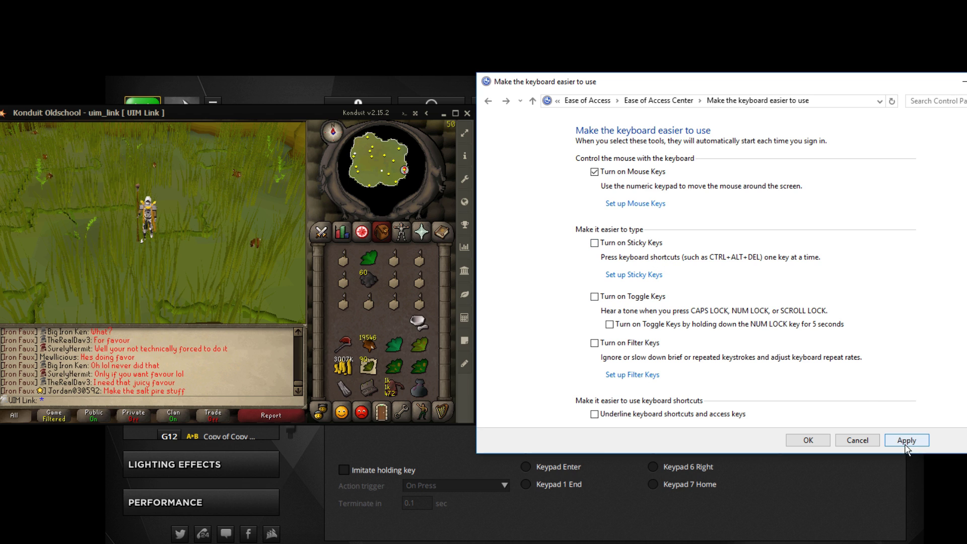
{"action": "left_click", "coordinate": [369, 271]}
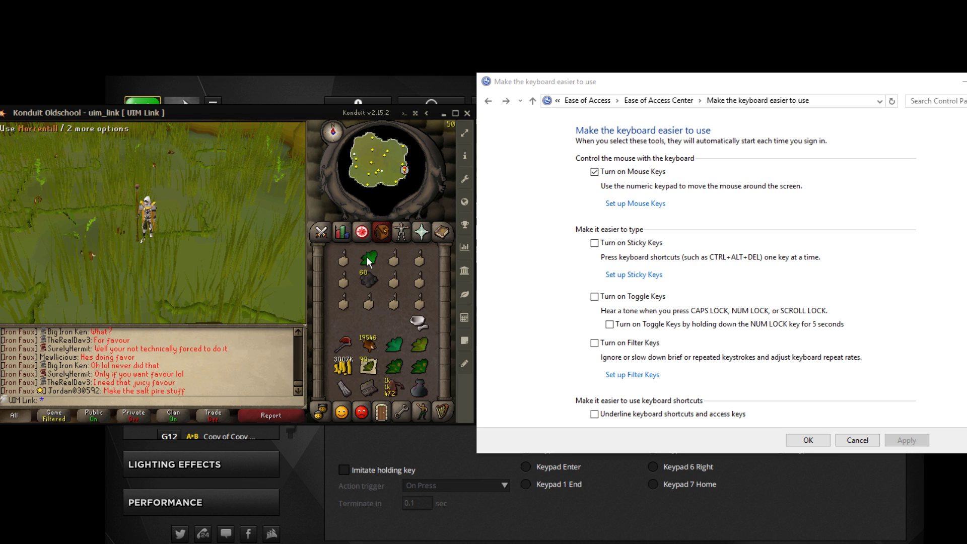
- Drop the Marrentill using its right-click menu, then take it back off the ground
{"action": "right_click", "coordinate": [368, 260]}
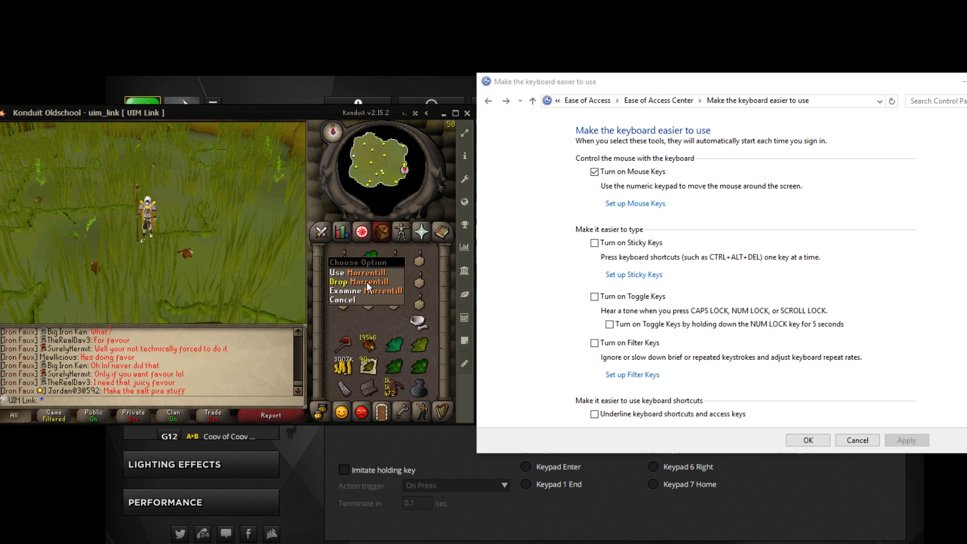
{"action": "left_click", "coordinate": [366, 282]}
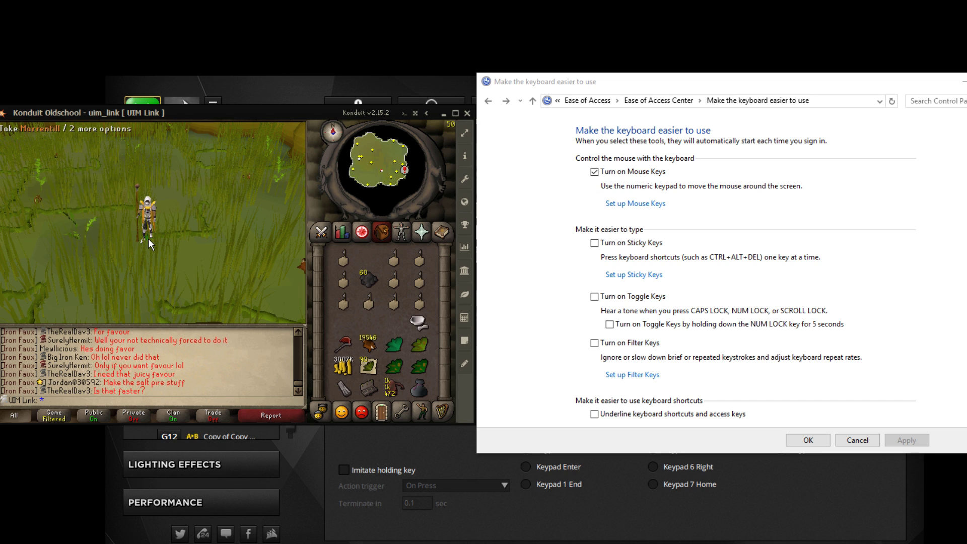
{"action": "left_click", "coordinate": [149, 241]}
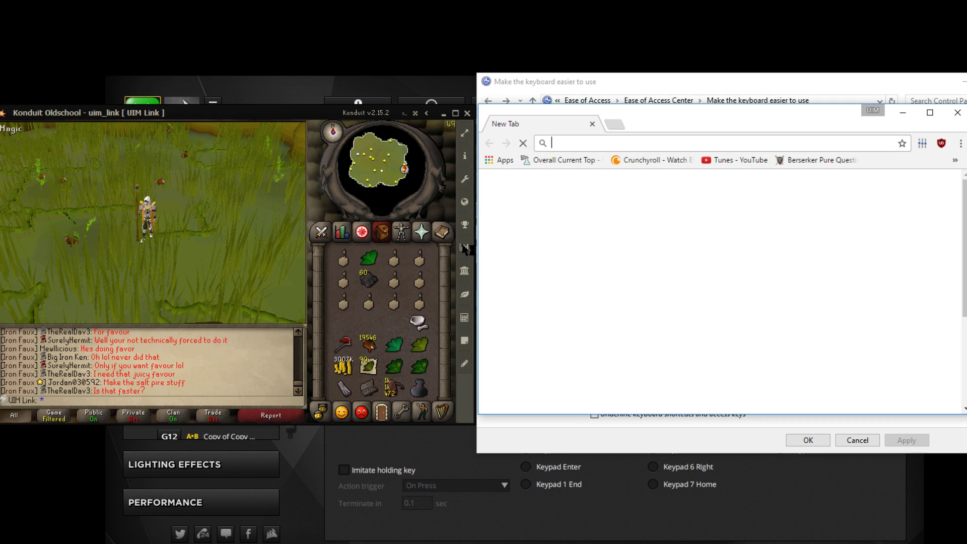
- Open the Twitch homepage, reset Chrome's page zoom to 100%, and minimize the browser
{"action": "left_click", "coordinate": [600, 405]}
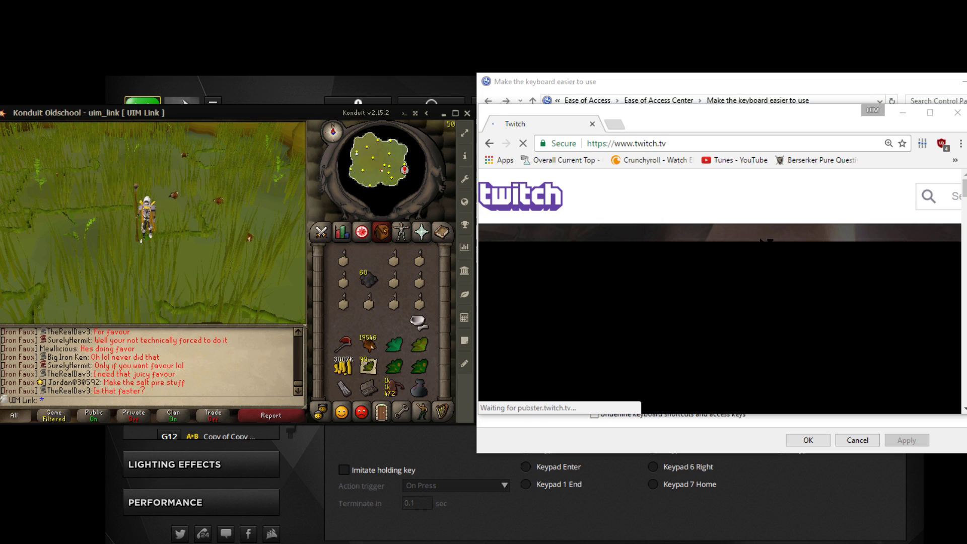
{"action": "left_click", "coordinate": [961, 143]}
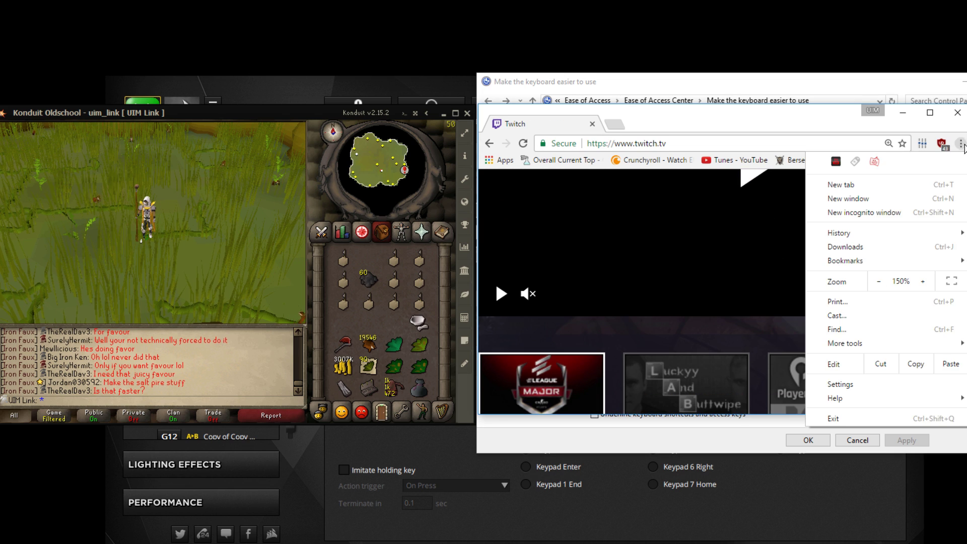
{"action": "left_click", "coordinate": [879, 282]}
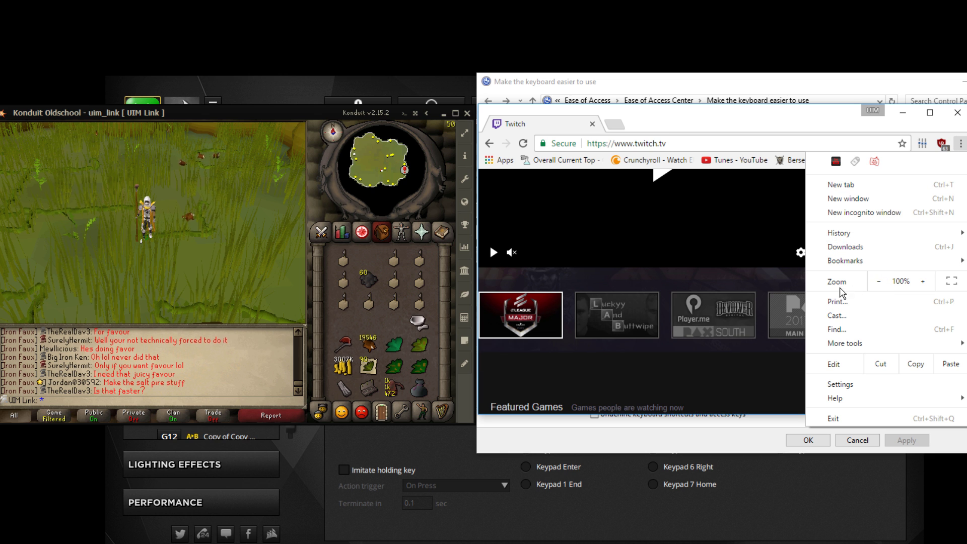
{"action": "left_click", "coordinate": [755, 280]}
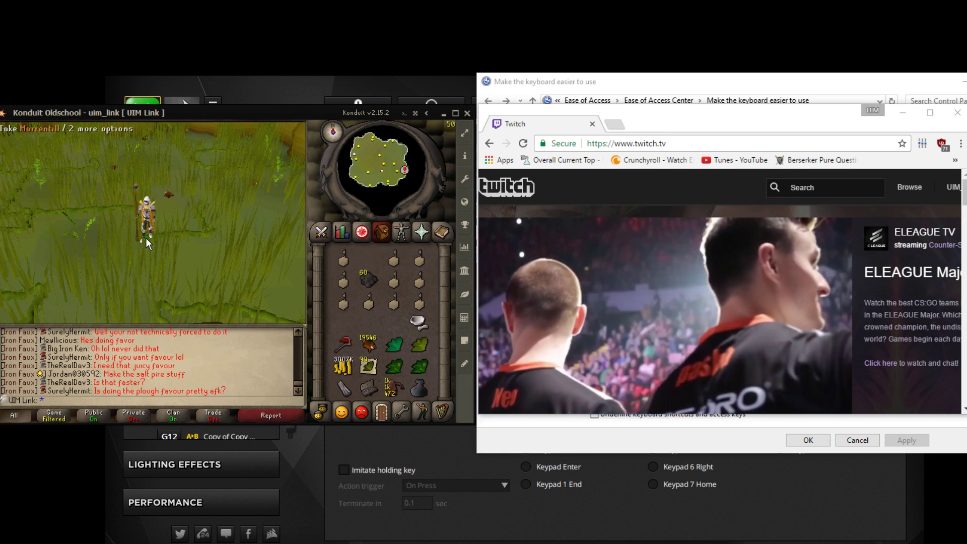
{"action": "left_click", "coordinate": [903, 113]}
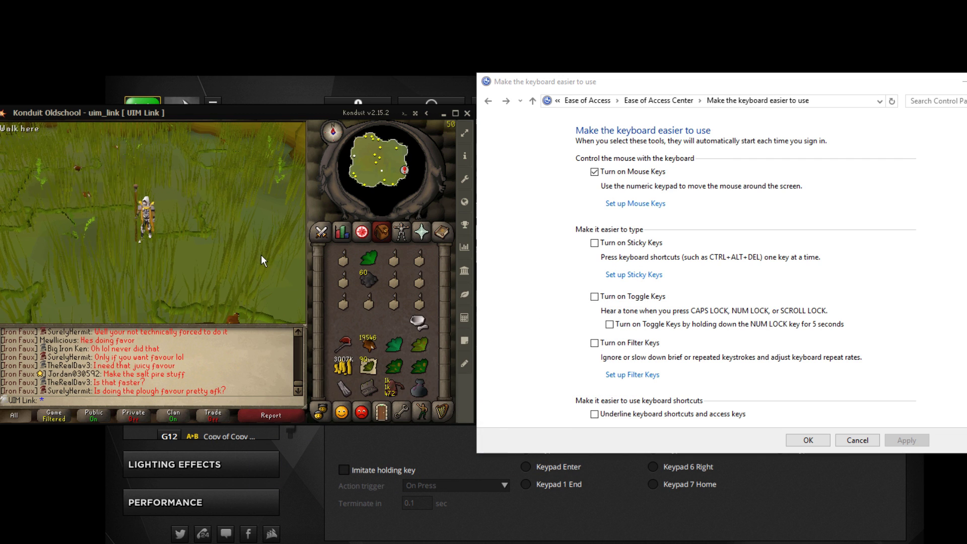
- Rotate the game camera back and forth, then drop a herb from the inventory
{"action": "mouse_move", "coordinate": [218, 275]}
{"action": "left_mouse_down"}
{"action": "mouse_move", "coordinate": [134, 242]}
{"action": "mouse_move", "coordinate": [318, 258]}
{"action": "mouse_move", "coordinate": [106, 242]}
{"action": "mouse_move", "coordinate": [246, 245]}
{"action": "mouse_move", "coordinate": [80, 231]}
{"action": "left_mouse_up"}
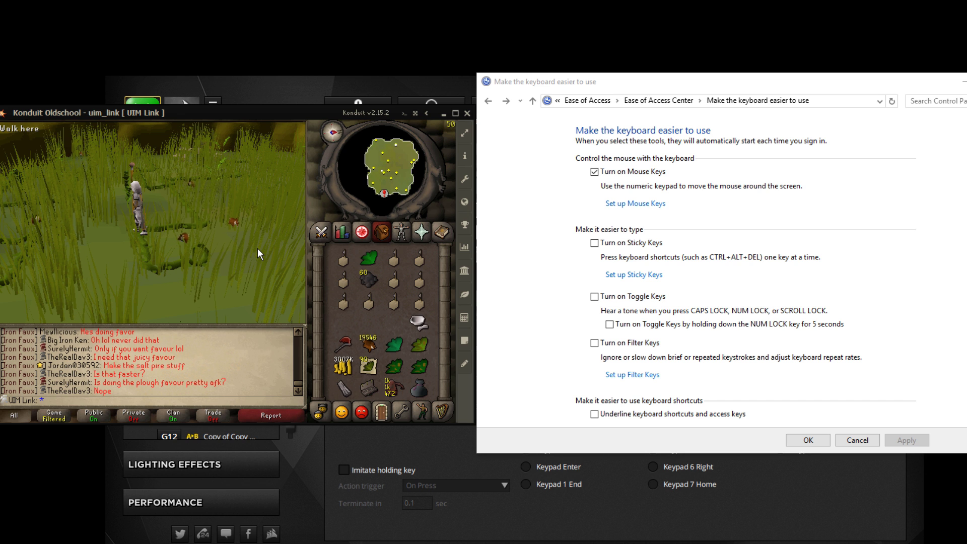
{"action": "mouse_move", "coordinate": [138, 269]}
{"action": "left_mouse_down"}
{"action": "mouse_move", "coordinate": [332, 276]}
{"action": "mouse_move", "coordinate": [188, 294]}
{"action": "left_mouse_up"}
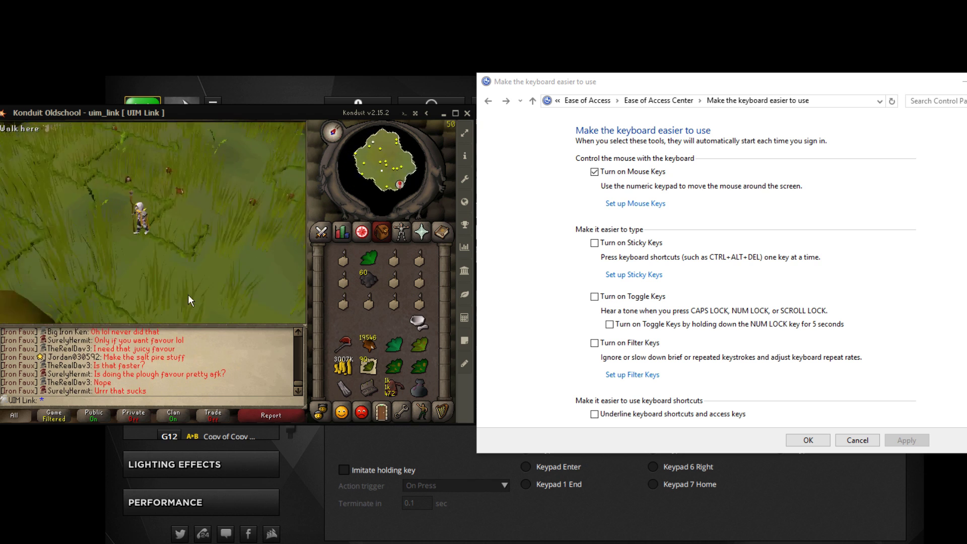
{"action": "left_click", "coordinate": [373, 257], "text": "shift"}
- Turn the camera, pick the dropped herb back up, and move it into the top inventory row
{"action": "left_click_drag", "start_coordinate": [278, 264], "coordinate": [144, 257]}
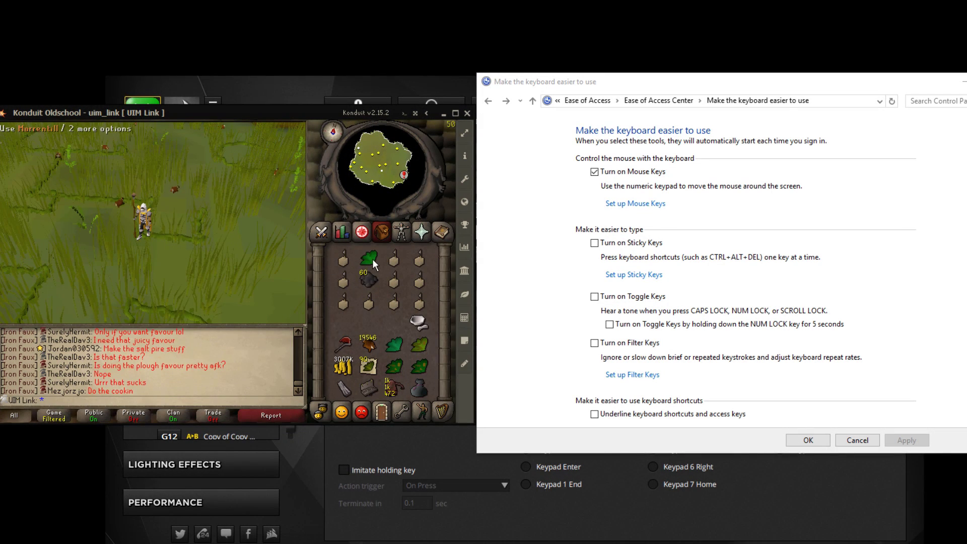
{"action": "mouse_move", "coordinate": [373, 259]}
{"action": "left_mouse_down"}
{"action": "mouse_move", "coordinate": [266, 275]}
{"action": "mouse_move", "coordinate": [326, 256]}
{"action": "mouse_move", "coordinate": [127, 242]}
{"action": "left_mouse_up"}
{"action": "left_click", "coordinate": [175, 241]}
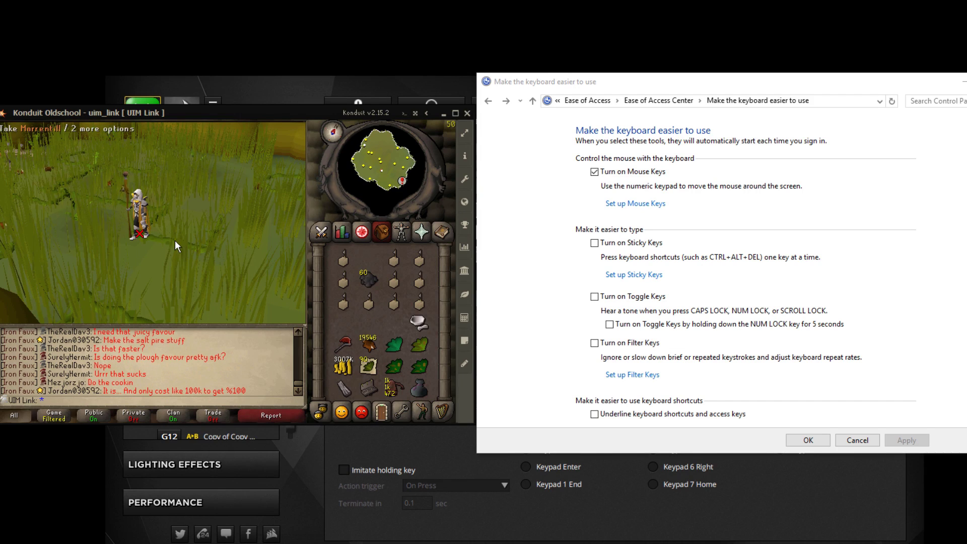
{"action": "left_click_drag", "start_coordinate": [338, 287], "coordinate": [151, 244]}
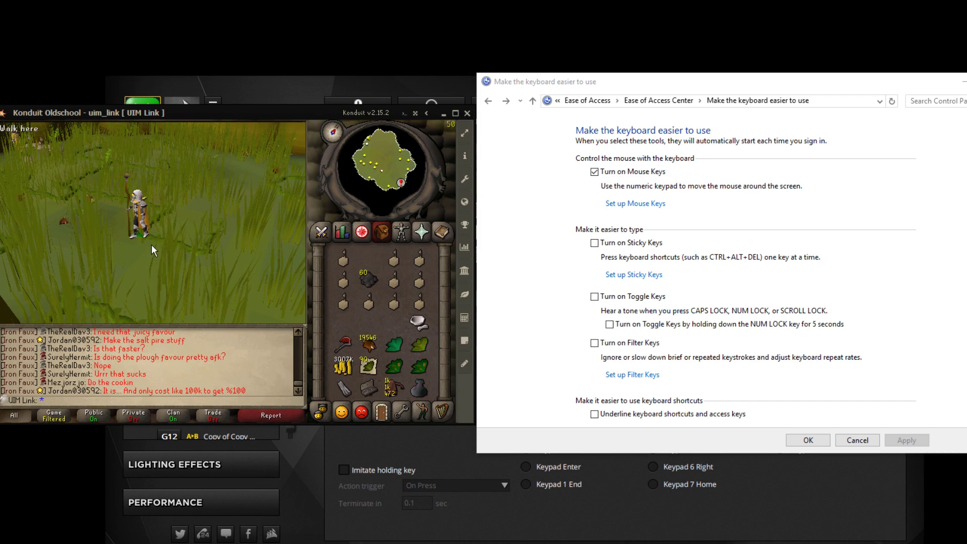
{"action": "left_click_drag", "start_coordinate": [267, 302], "coordinate": [224, 304]}
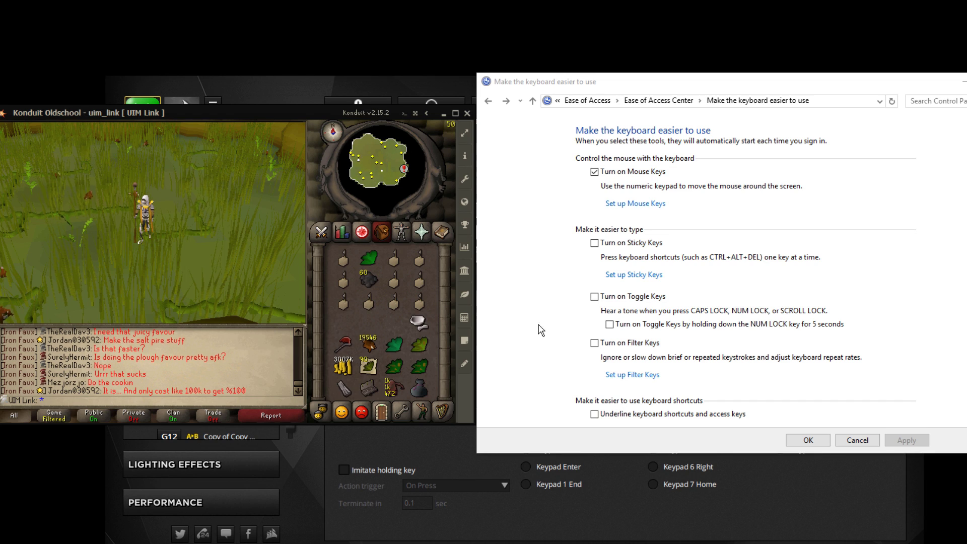
{"action": "left_click", "coordinate": [653, 374]}
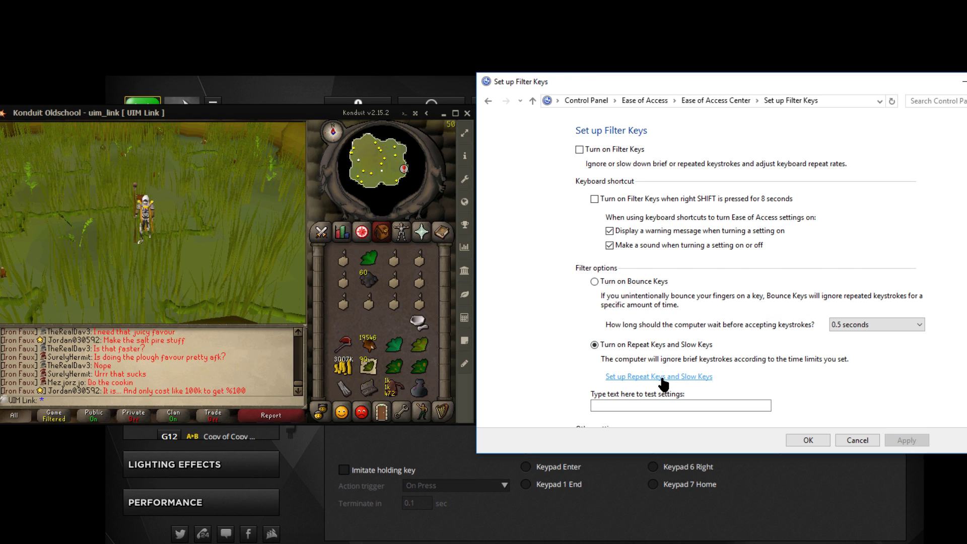
{"action": "left_click", "coordinate": [661, 376]}
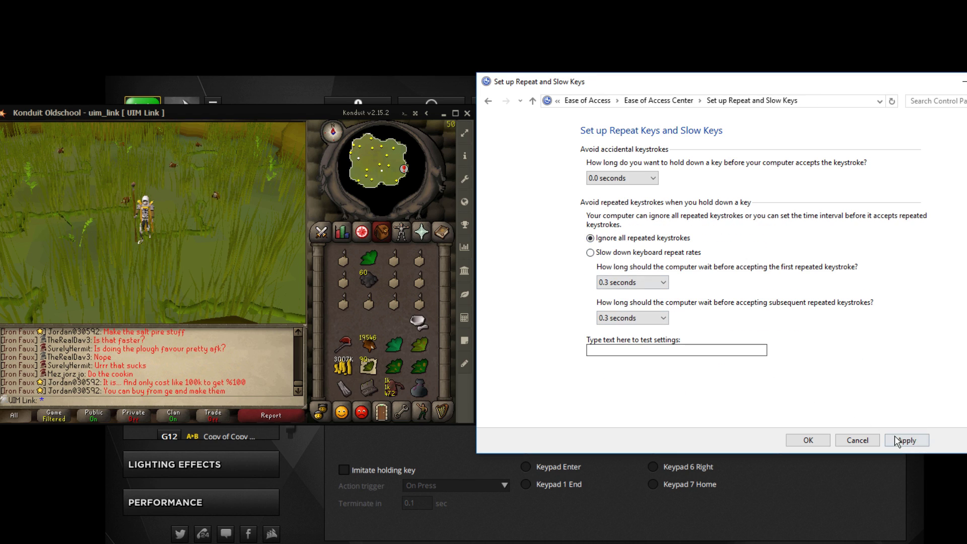
{"action": "left_click", "coordinate": [489, 102]}
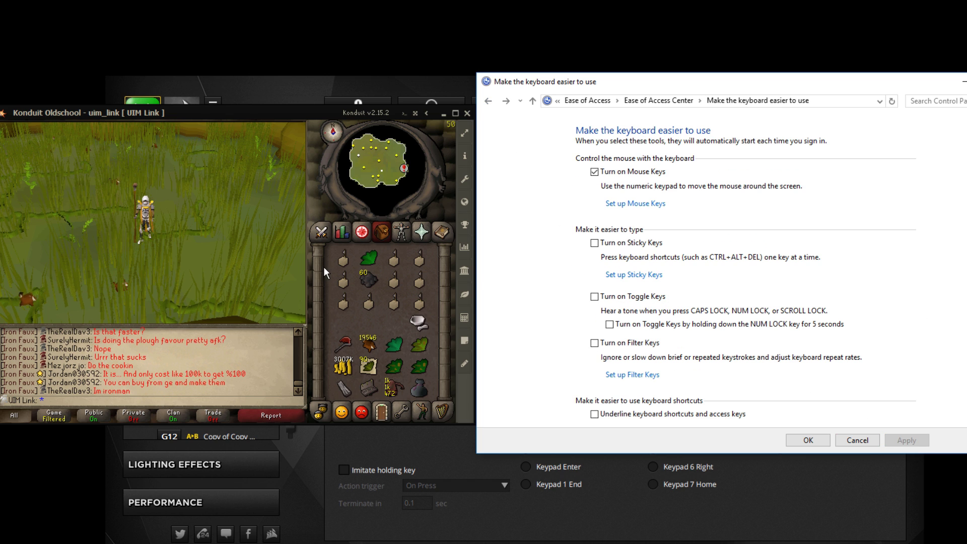
{"action": "left_click", "coordinate": [367, 258]}
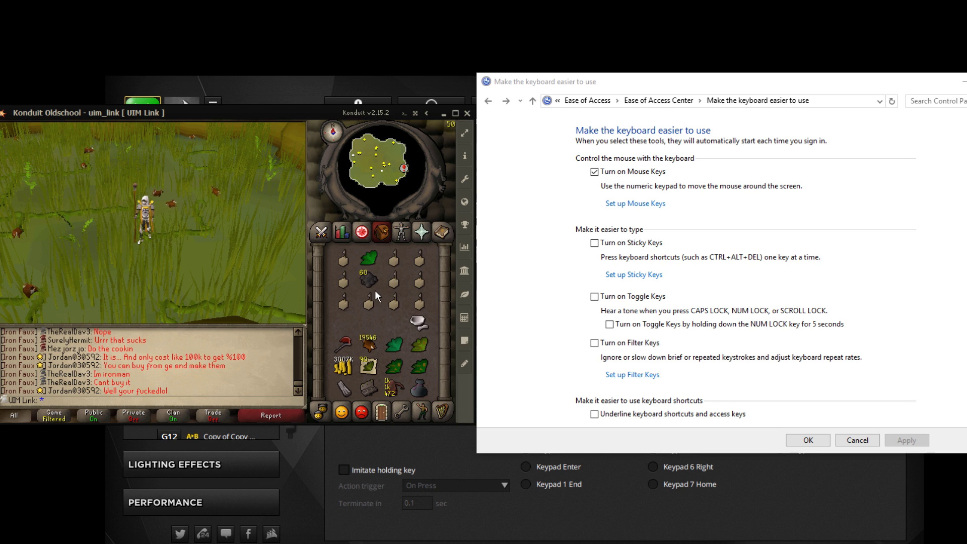
{"action": "left_click", "coordinate": [376, 264]}
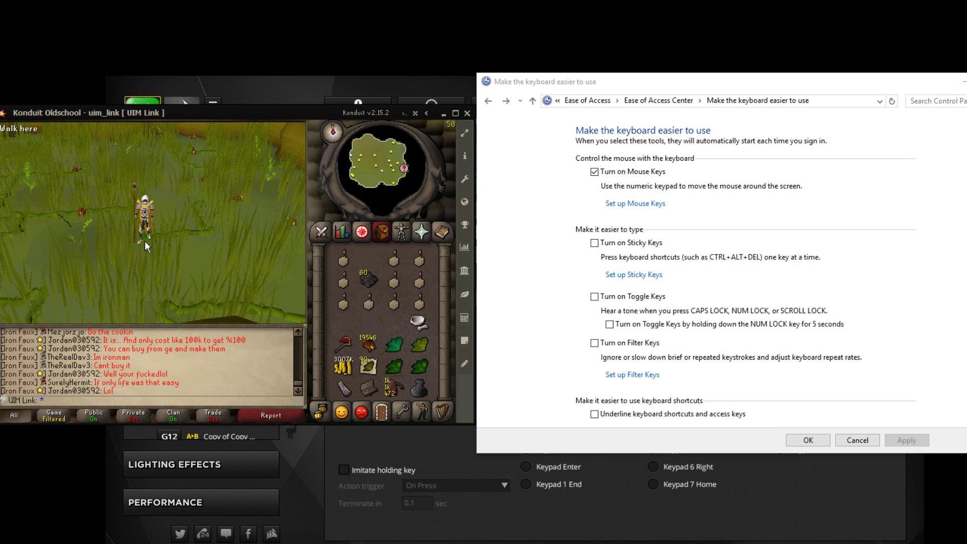
{"action": "left_click_drag", "start_coordinate": [144, 241], "coordinate": [367, 259]}
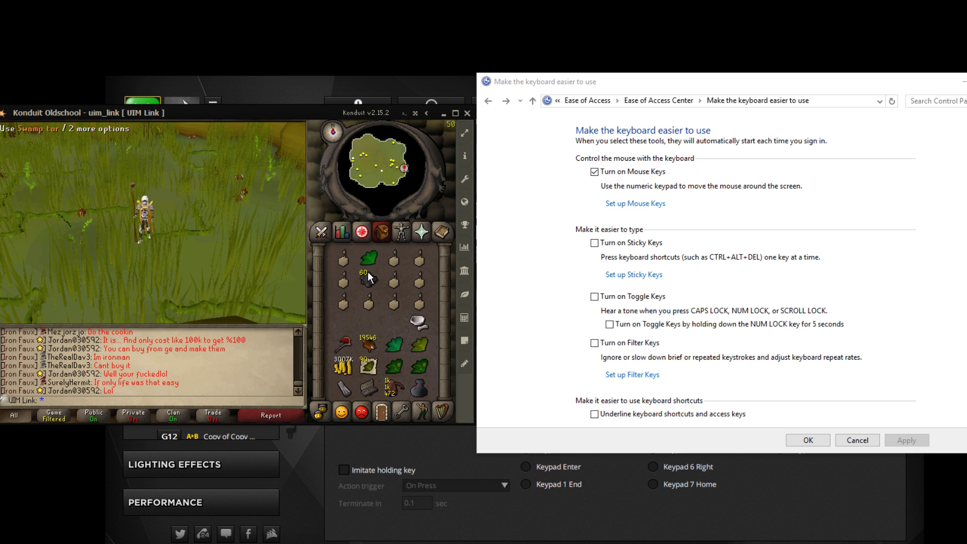
{"action": "right_click", "coordinate": [368, 272]}
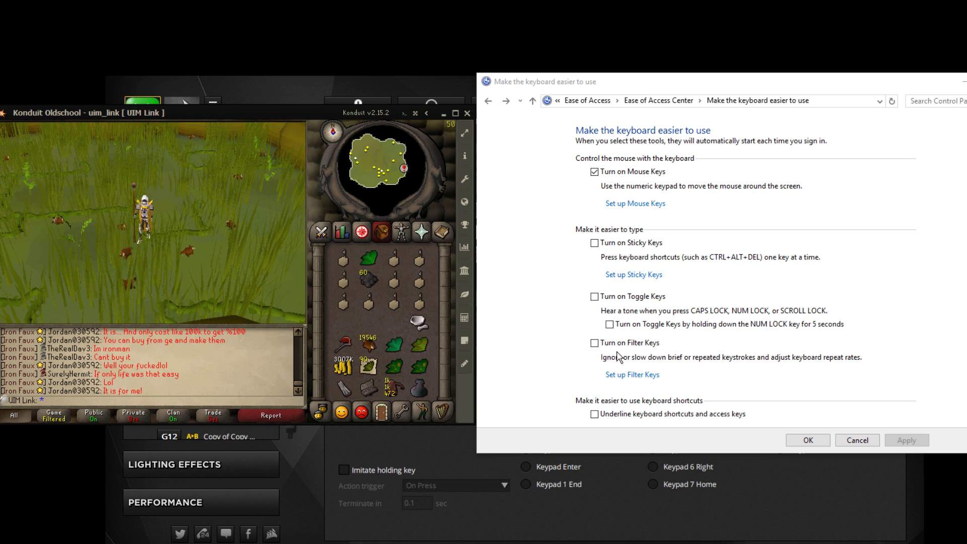
- Turn on Repeat Keys and Slow Keys with slowed repeat rates (0.3 s delays), apply, and return to the game
{"action": "left_click", "coordinate": [630, 374]}
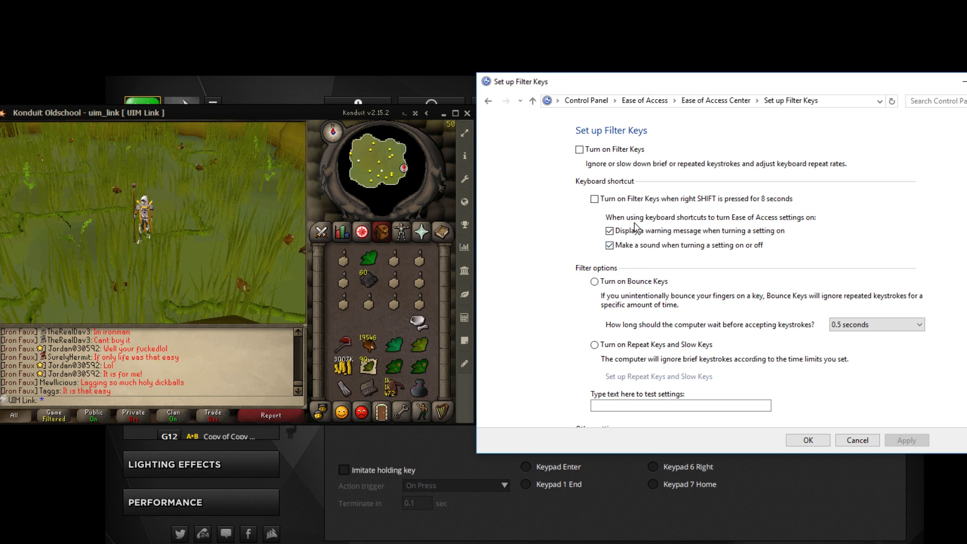
{"action": "scroll", "coordinate": [660, 327], "scroll_direction": "down", "scroll_amount": 1}
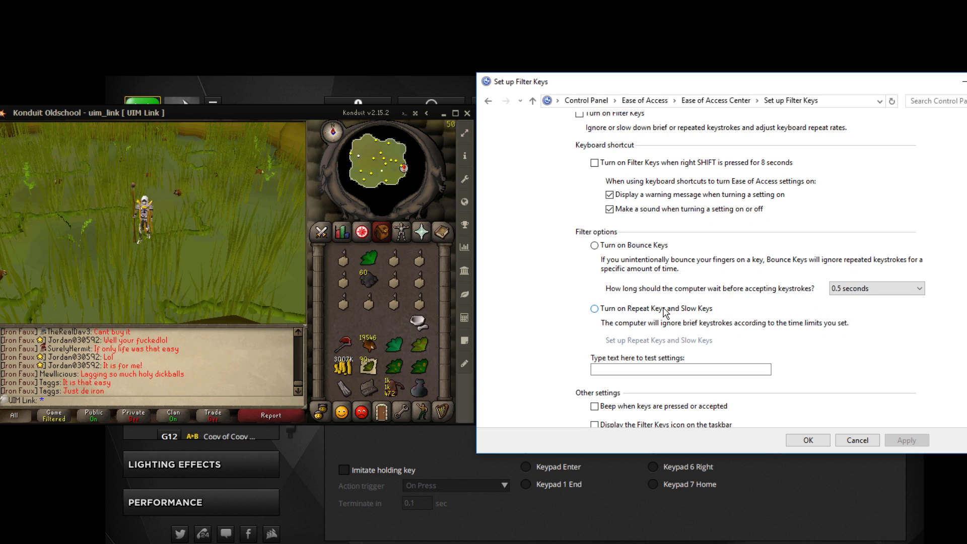
{"action": "left_click", "coordinate": [665, 310]}
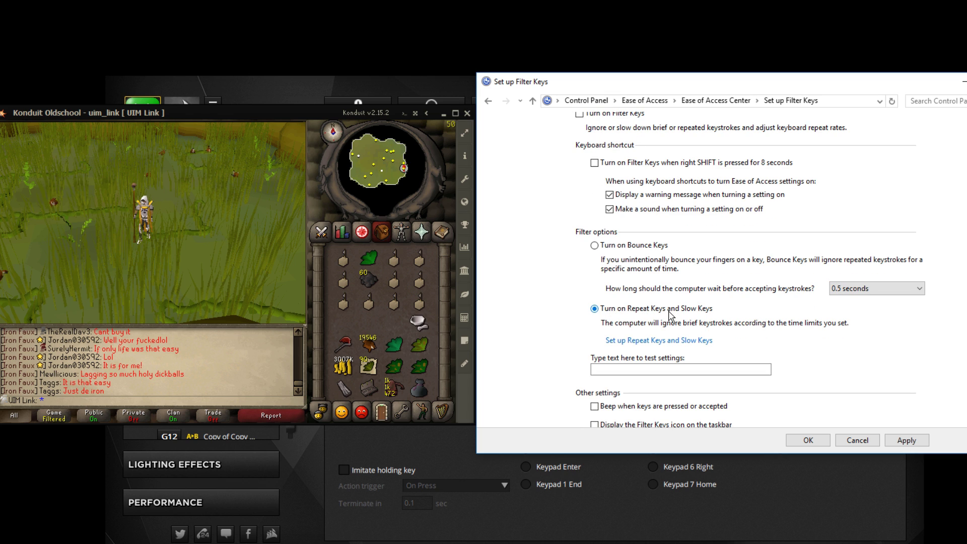
{"action": "left_click", "coordinate": [701, 341]}
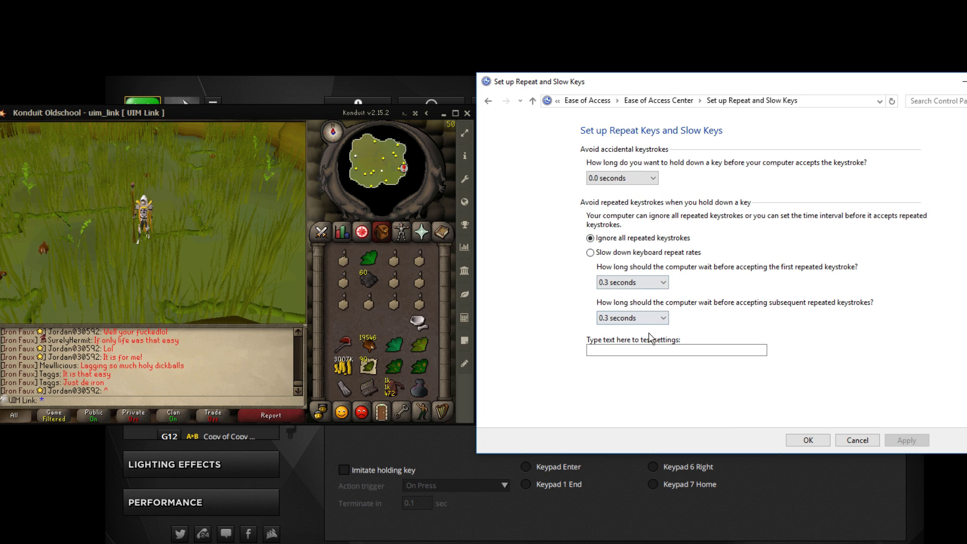
{"action": "left_click", "coordinate": [618, 258]}
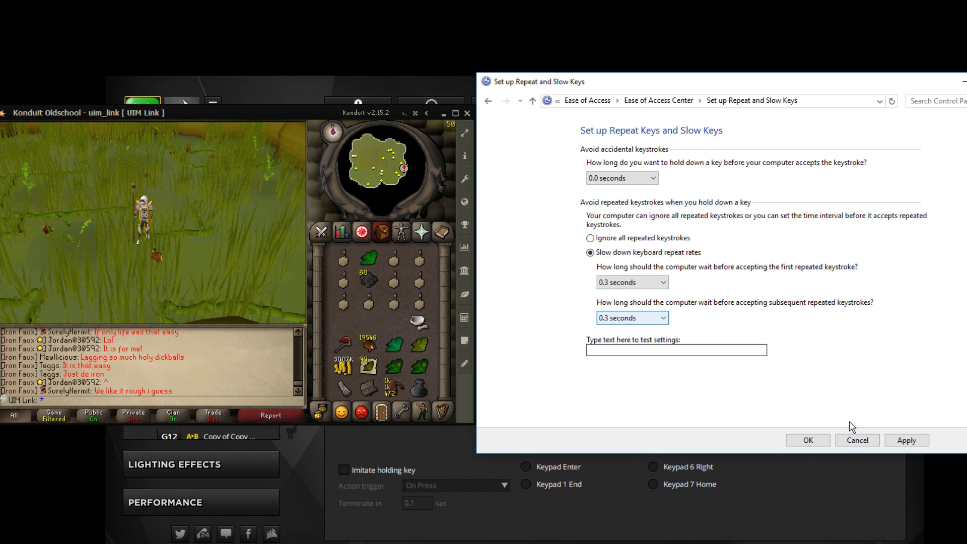
{"action": "left_click", "coordinate": [908, 443]}
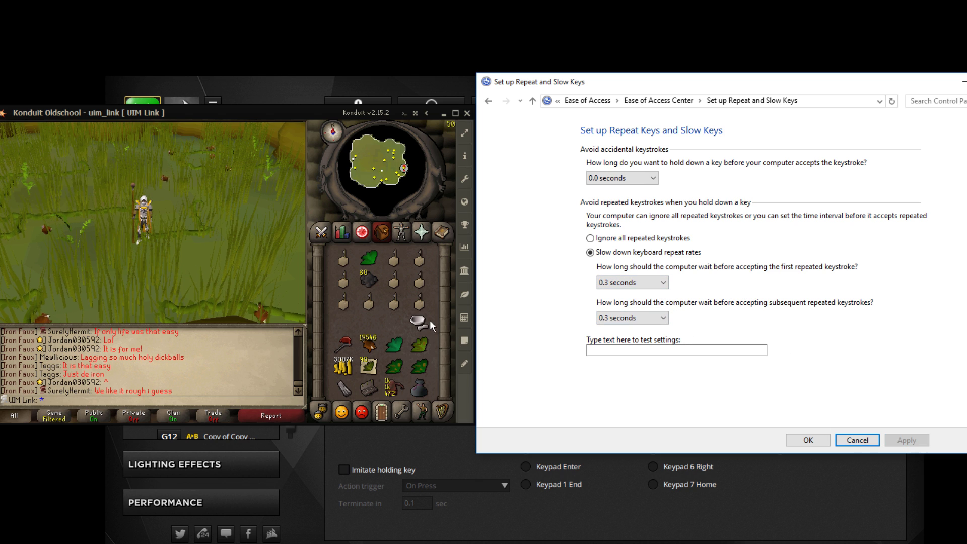
{"action": "left_click", "coordinate": [321, 308]}
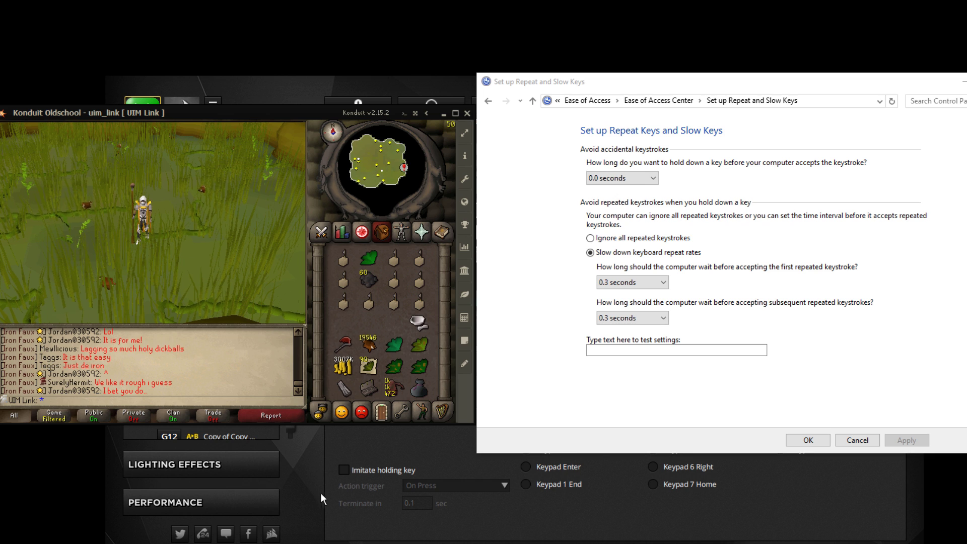
- Drop the Harrentill herb, then pick it back up from the ground
{"action": "right_click", "coordinate": [369, 260]}
{"action": "left_click", "coordinate": [370, 281]}
{"action": "key", "text": "Left"}
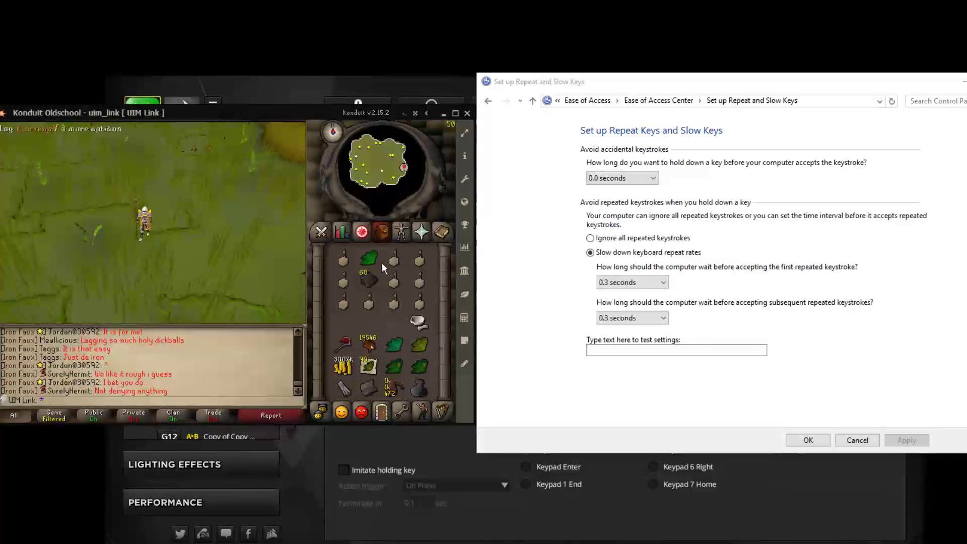
{"action": "left_click", "coordinate": [141, 233]}
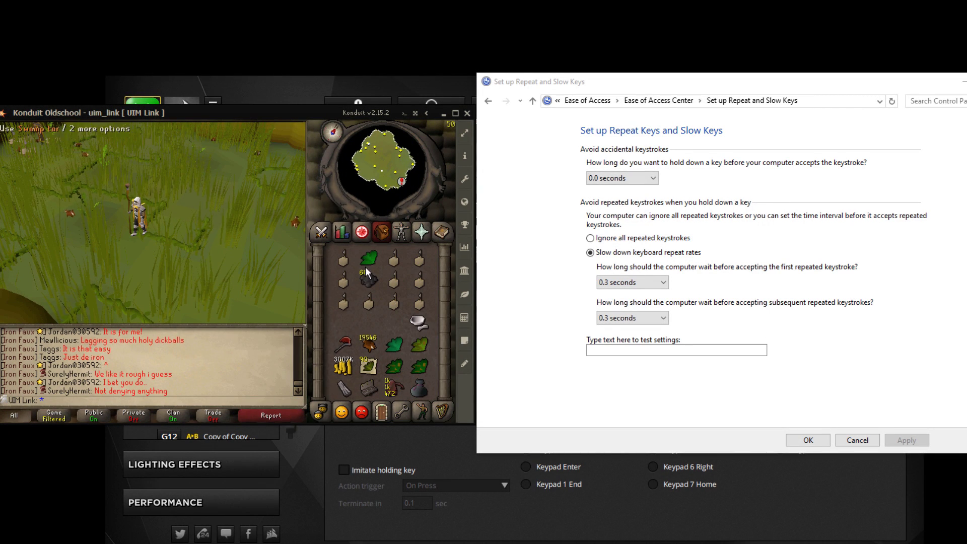
- Turn the camera and walk the character a short way through the swamp
{"action": "key", "text": "Left"}
{"action": "key", "text": "Left"}
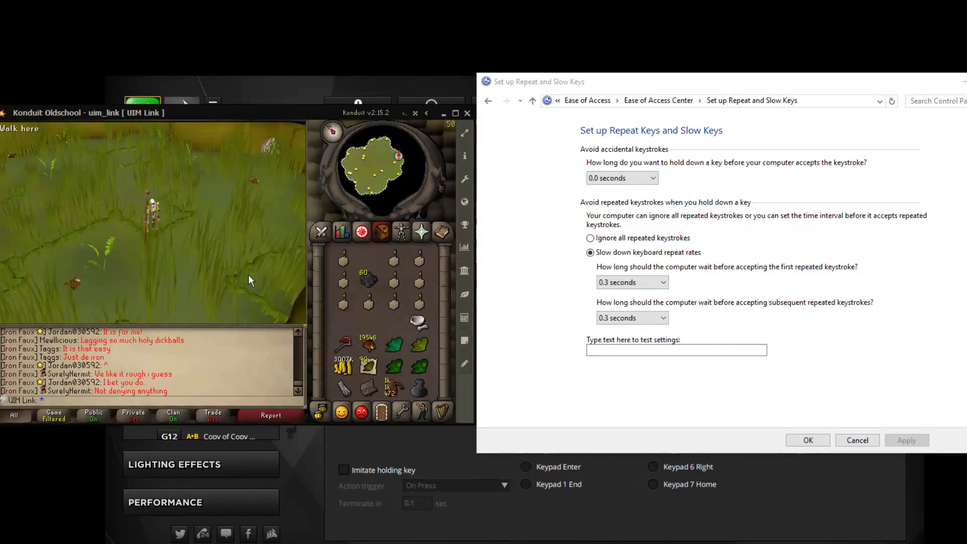
{"action": "key", "text": "Left"}
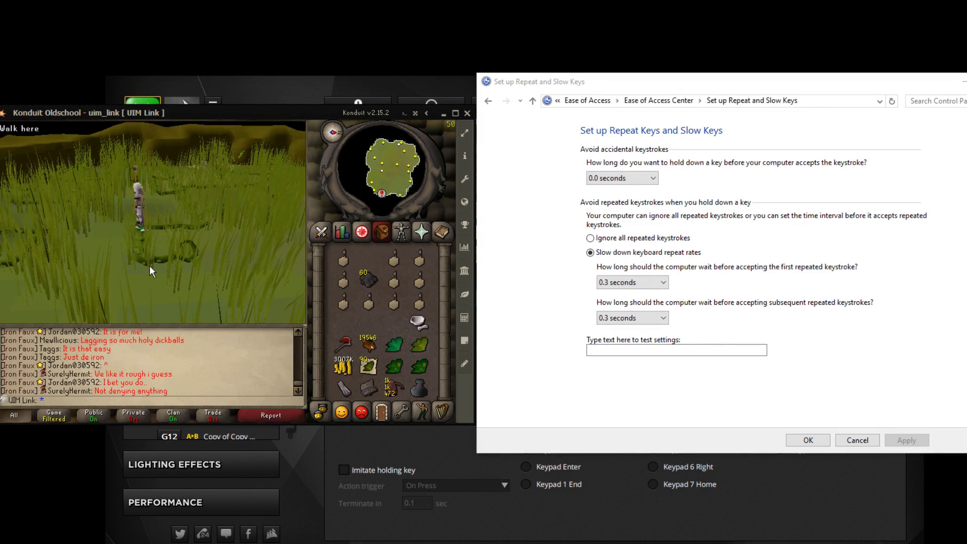
{"action": "left_click", "coordinate": [139, 231]}
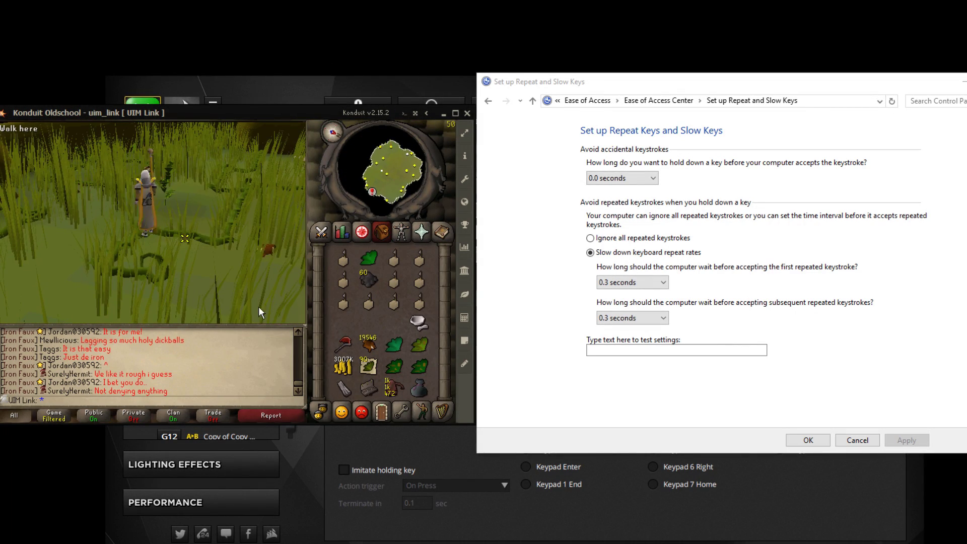
{"action": "key", "text": "Left"}
{"action": "key", "text": "Left"}
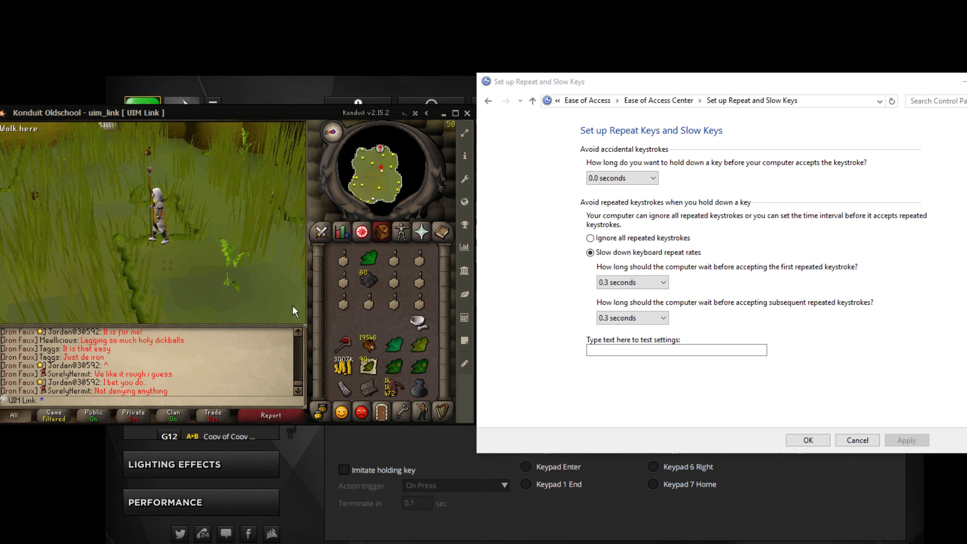
- Go back two pages, past Filter Keys setup, to the keyboard accessibility overview
{"action": "left_click", "coordinate": [488, 101]}
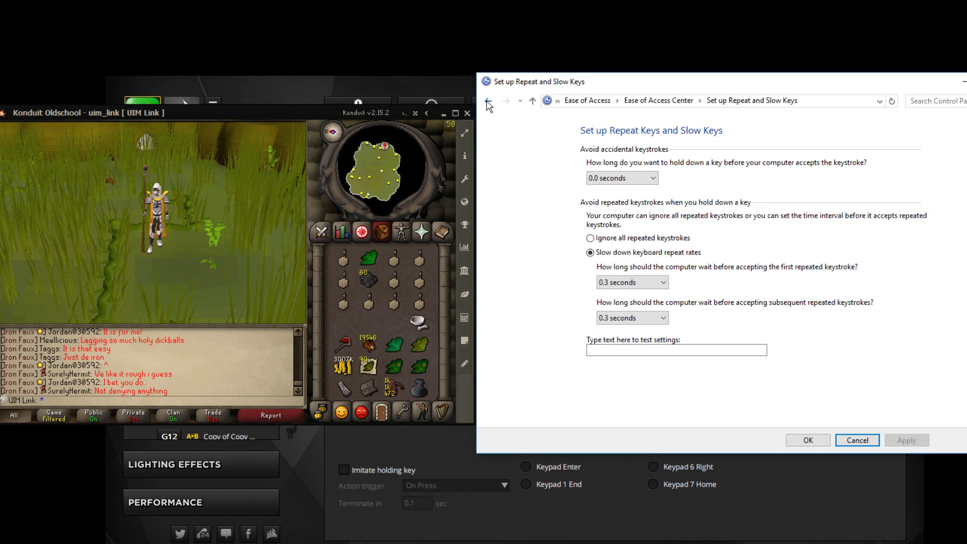
{"action": "left_click", "coordinate": [488, 102]}
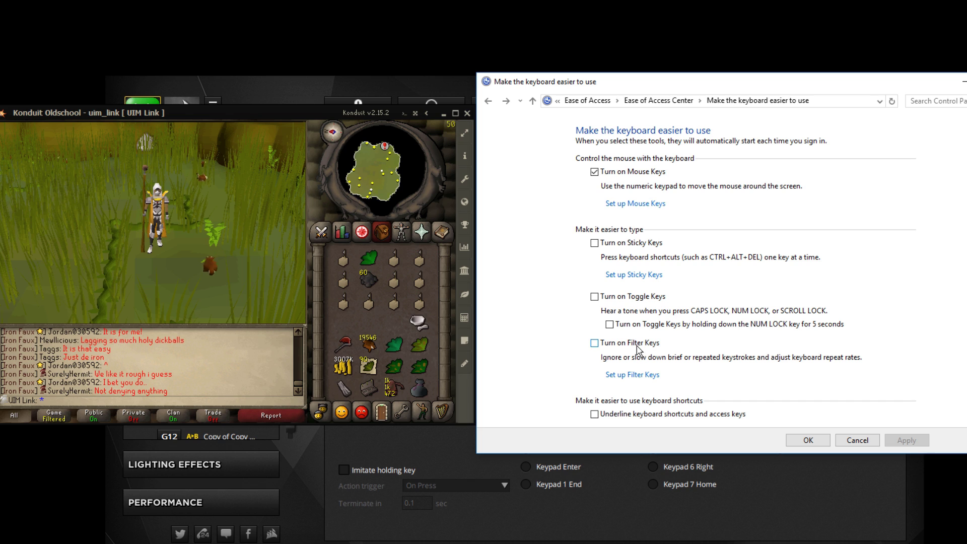